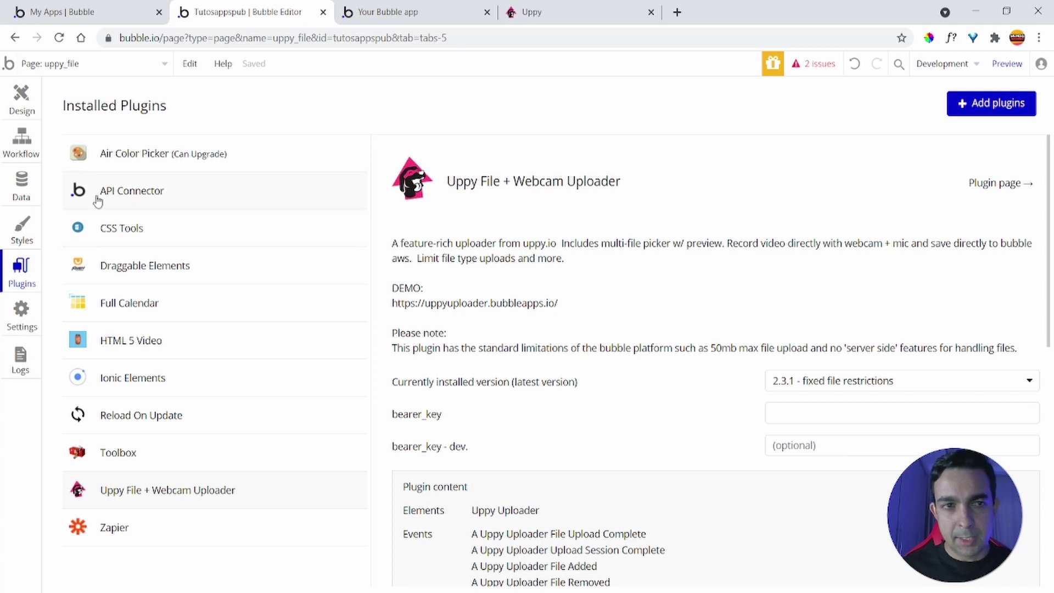
- Switch to the page design, dismiss the upload button's properties, and open the properties of the uppyuploader A element
click(28, 115)
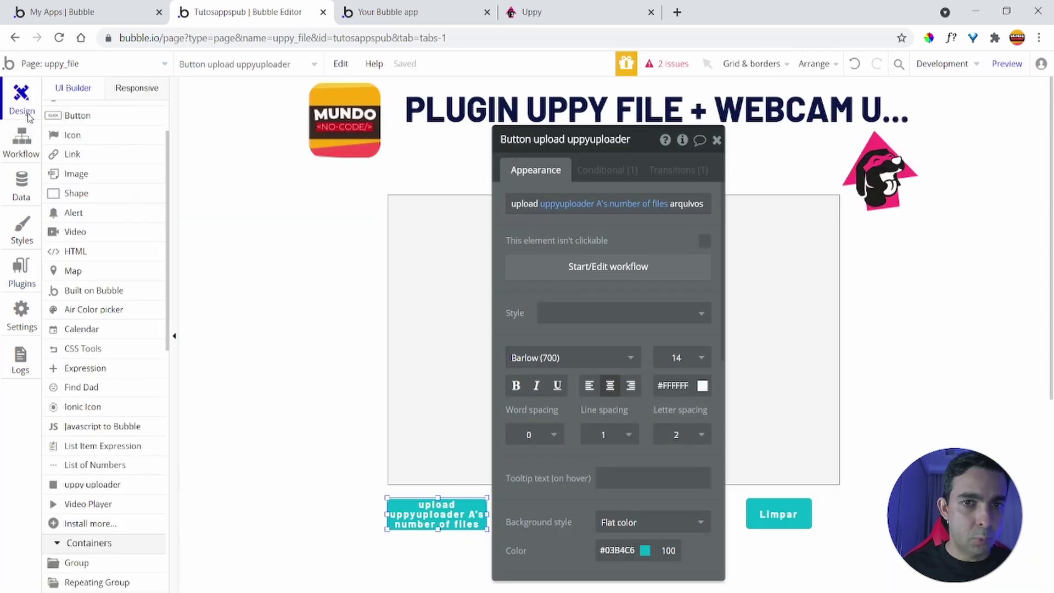
click(716, 140)
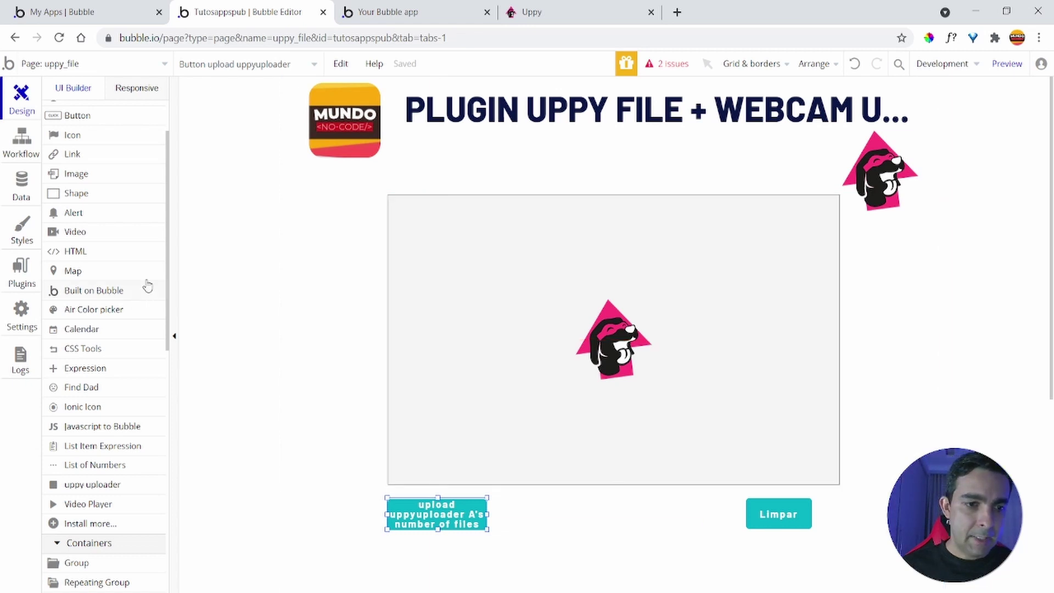
click(98, 491)
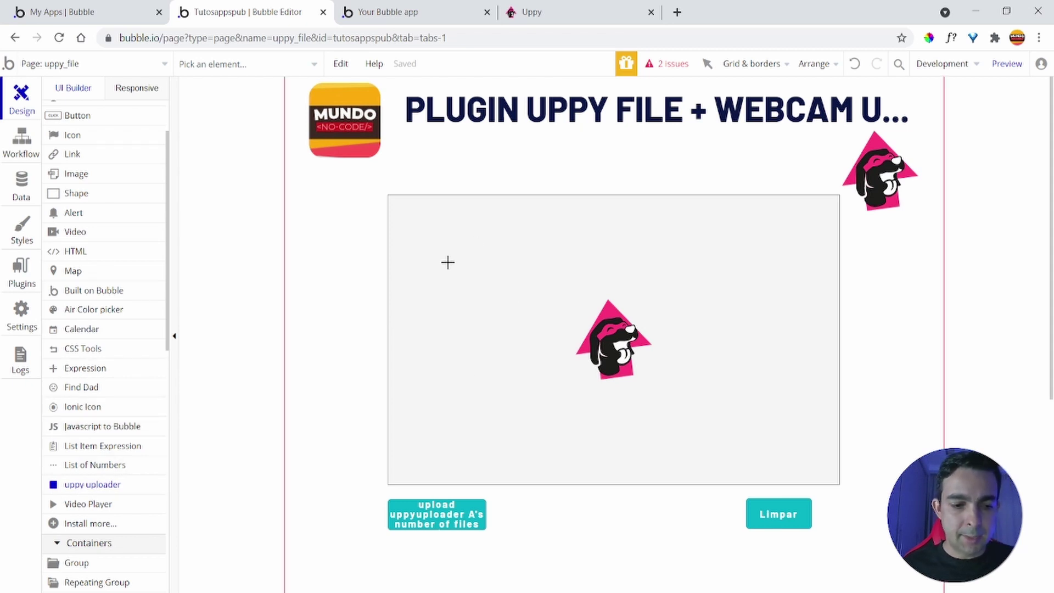
key(Escape)
click(479, 284)
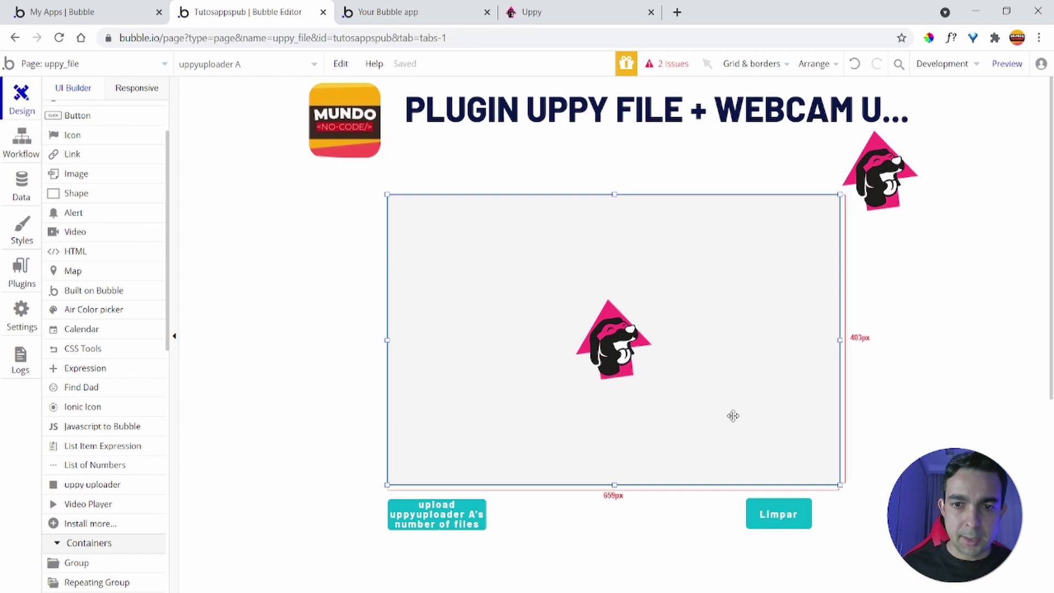
double_click(586, 331)
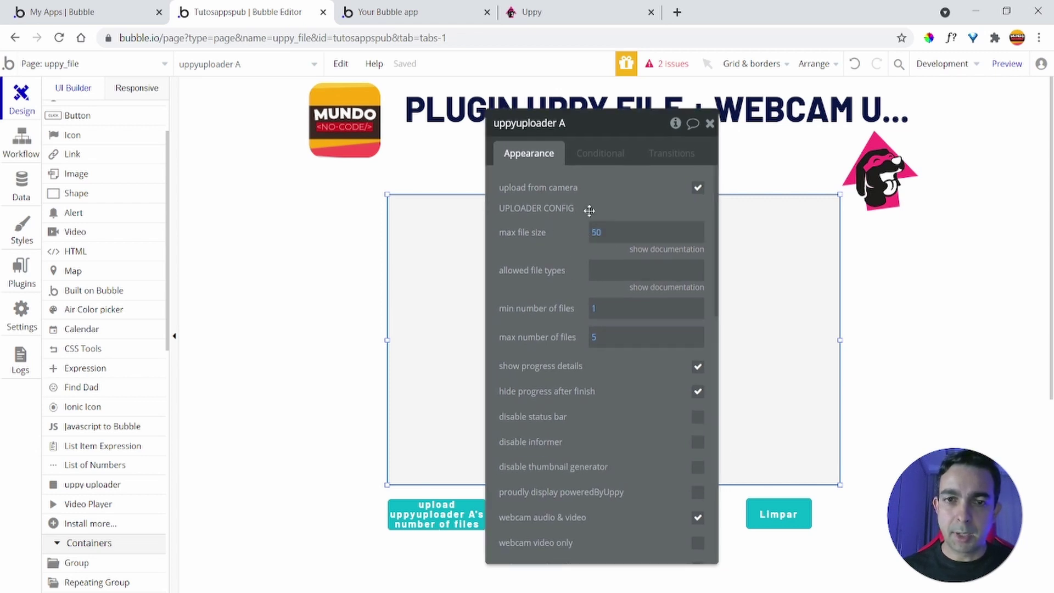
- Read the built-in documentation for the uploader's max file size and allowed file types settings
click(666, 249)
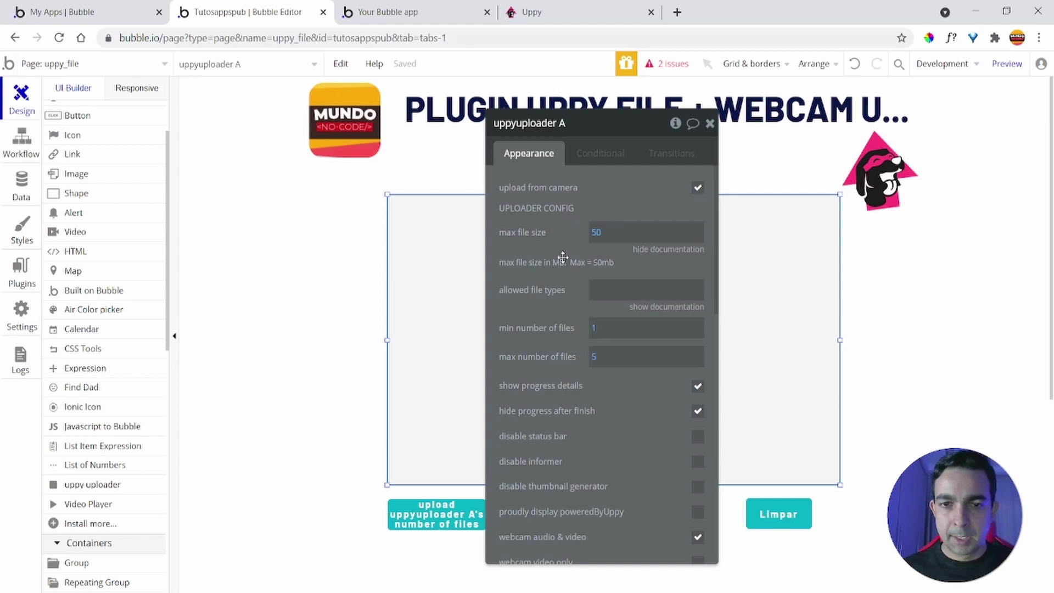
scroll(547, 259, down, 3)
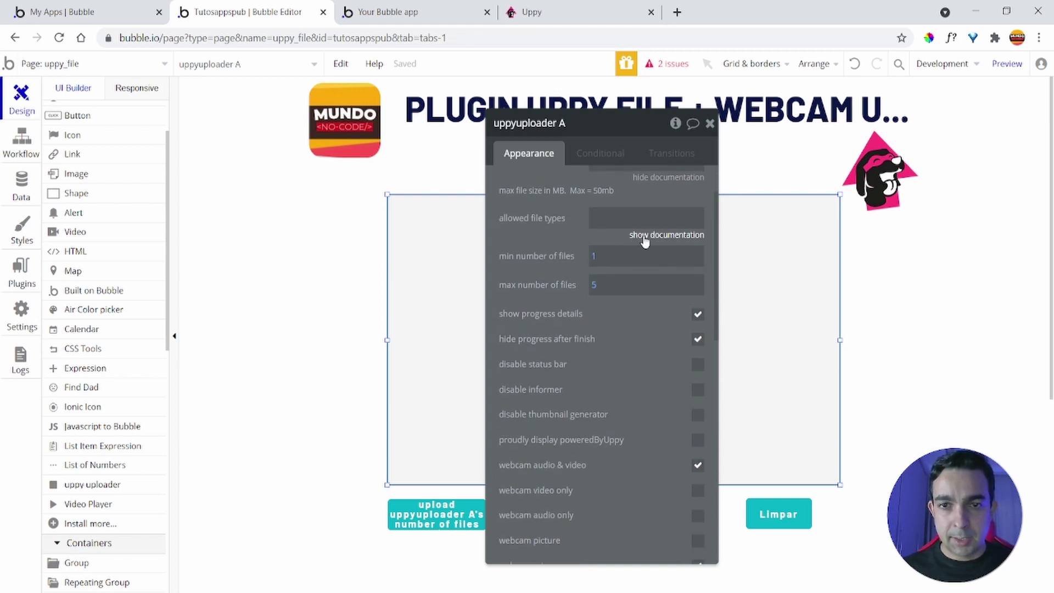
click(666, 235)
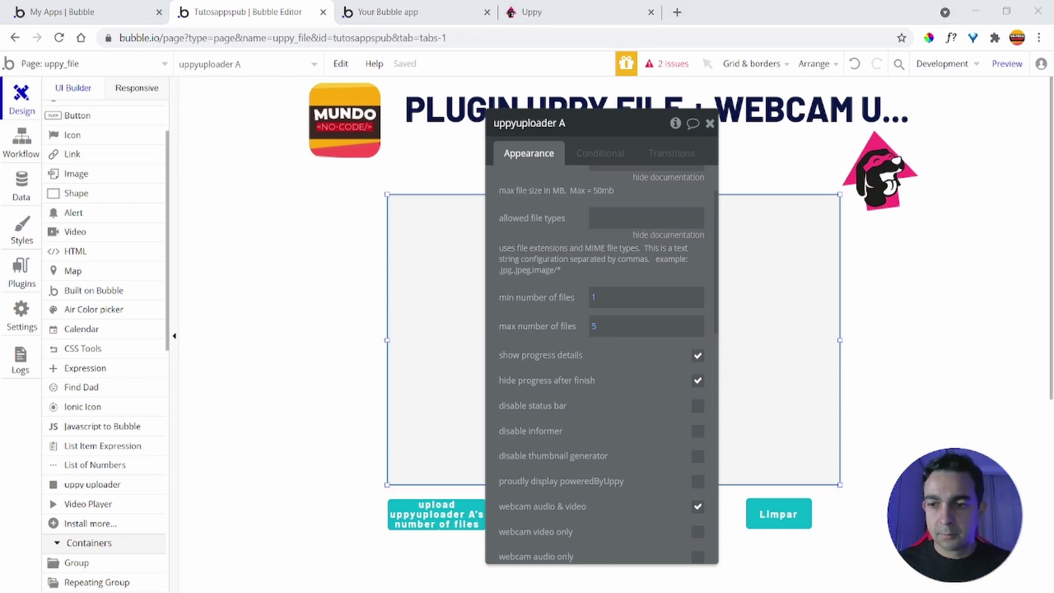
click(974, 344)
double_click(734, 449)
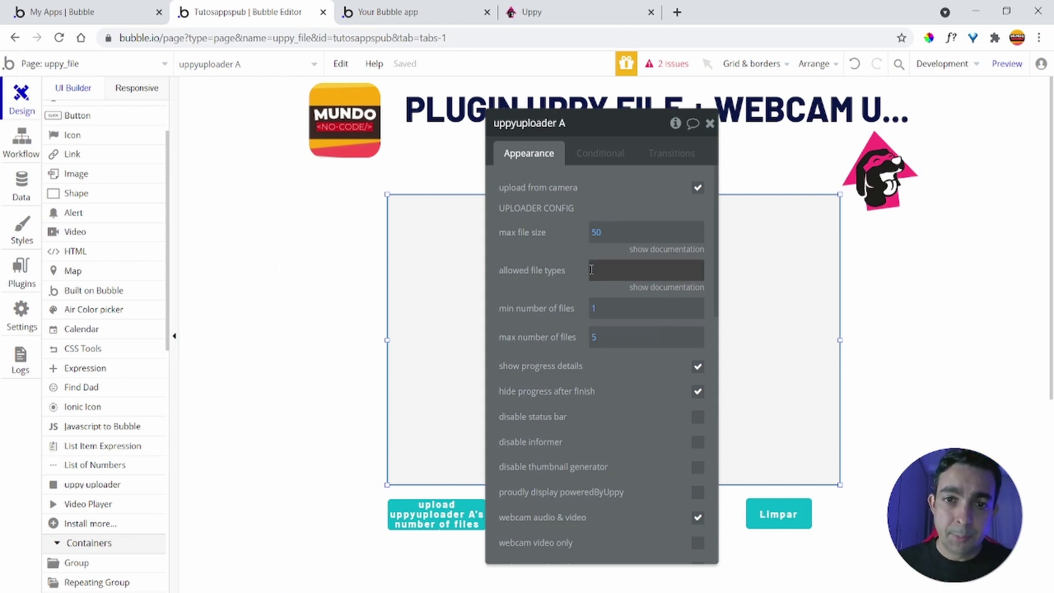
click(635, 288)
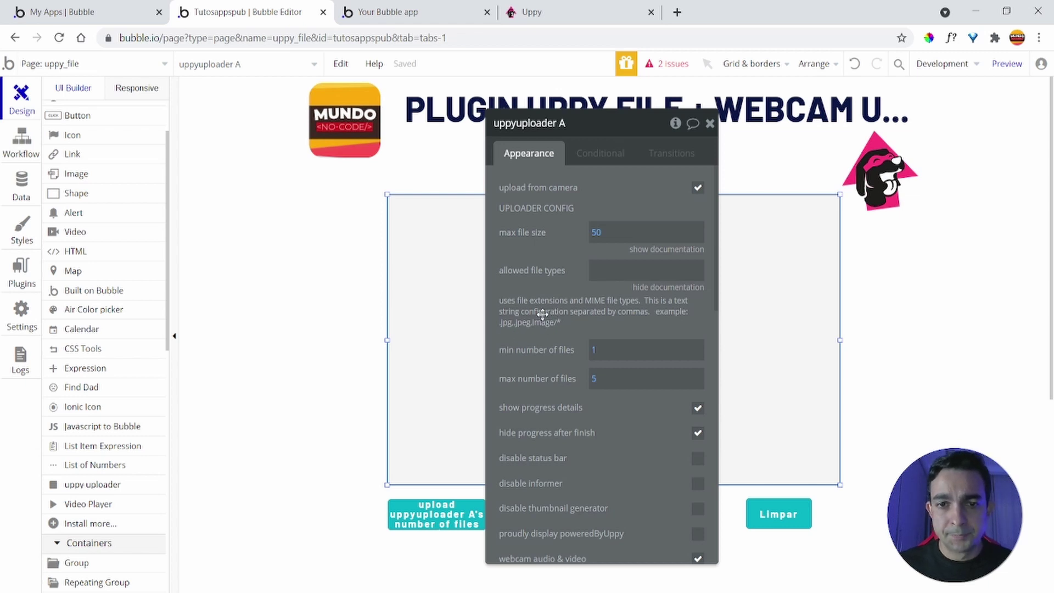
click(608, 272)
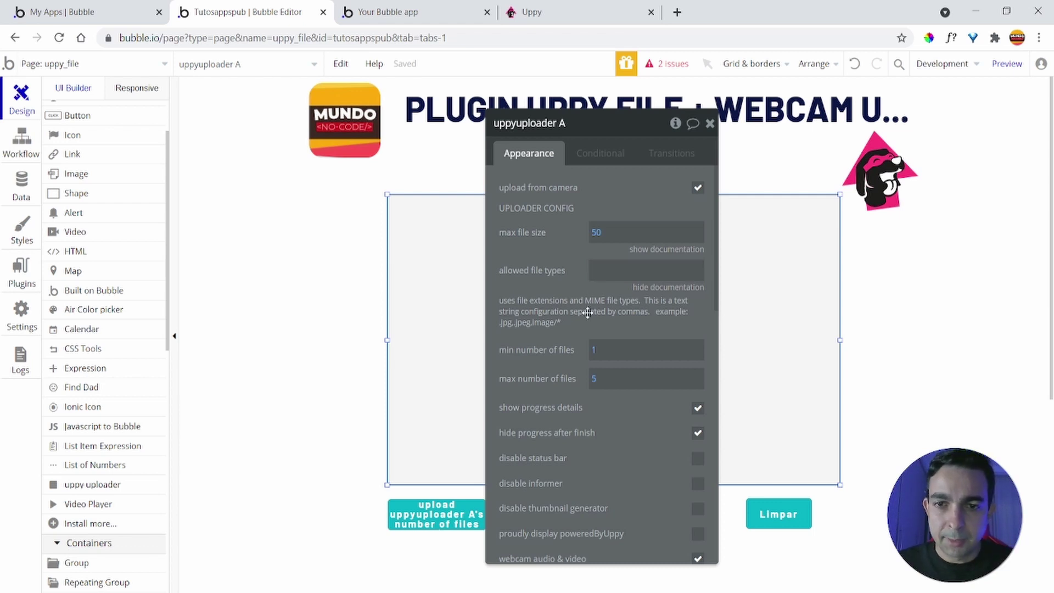
- Look through the uploader's file count, progress, webcam, style and size settings
scroll(560, 289, down, 1)
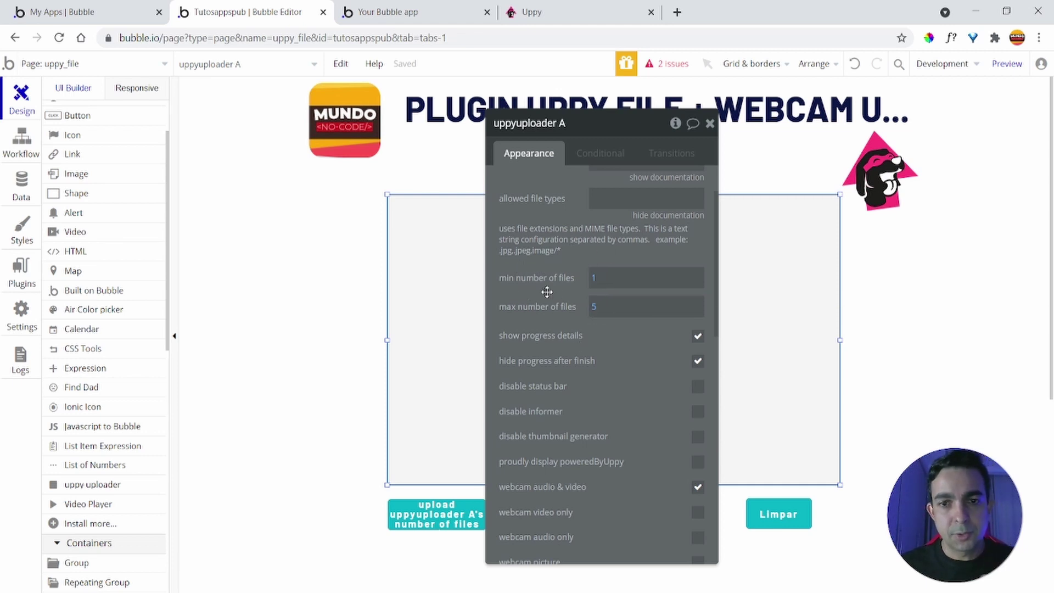
scroll(553, 275, down, 2)
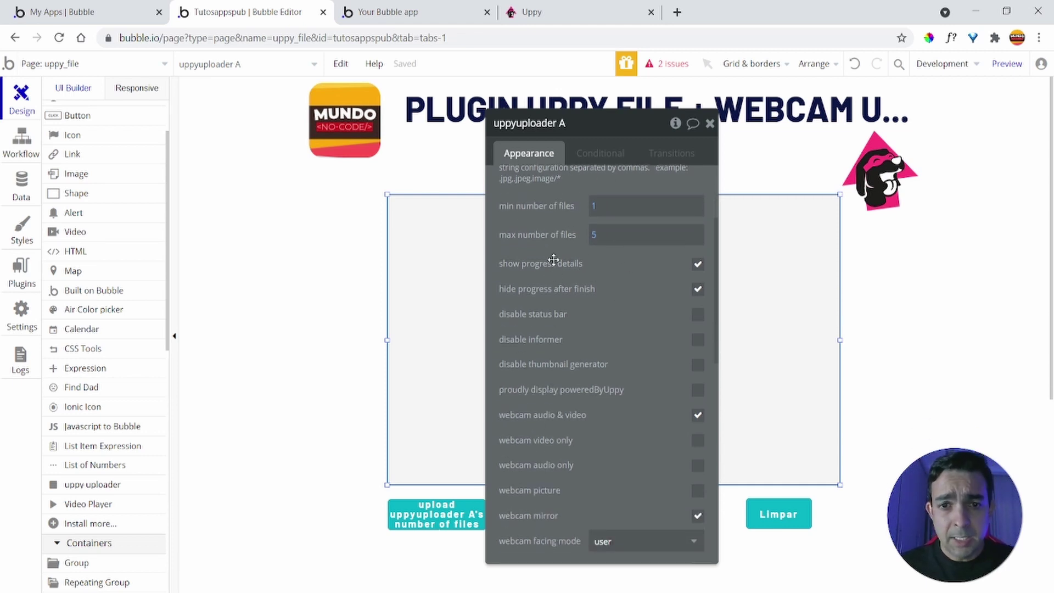
scroll(556, 305, down, 2)
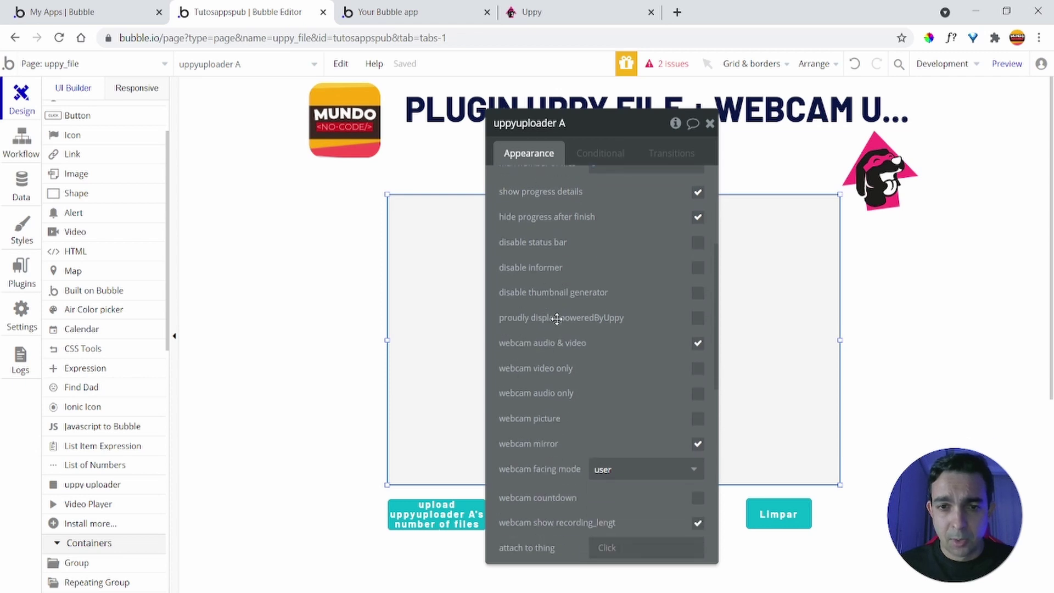
scroll(557, 324, down, 6)
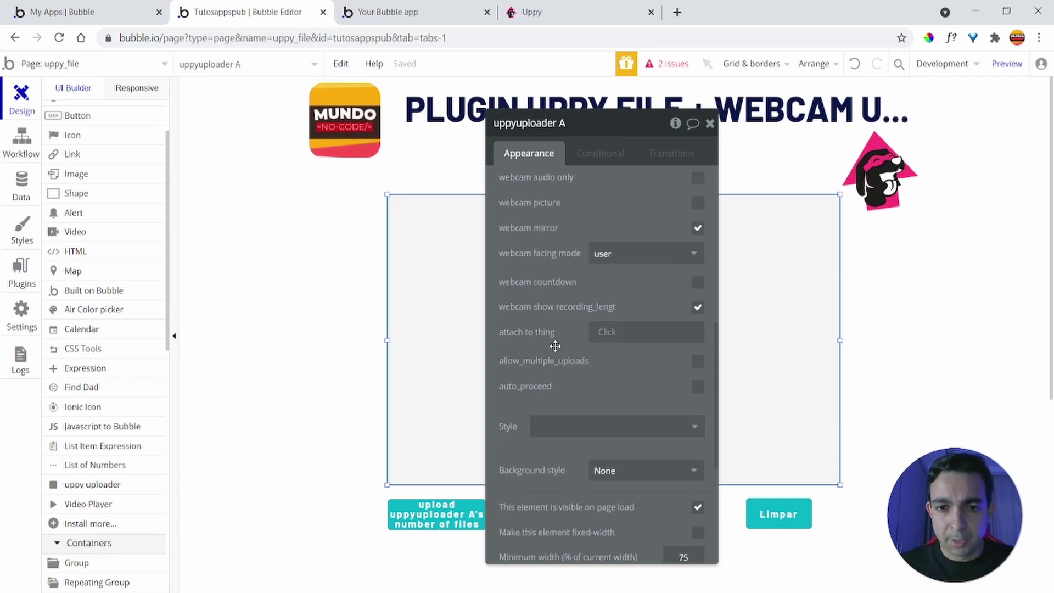
scroll(552, 372, up, 2)
scroll(552, 372, down, 6)
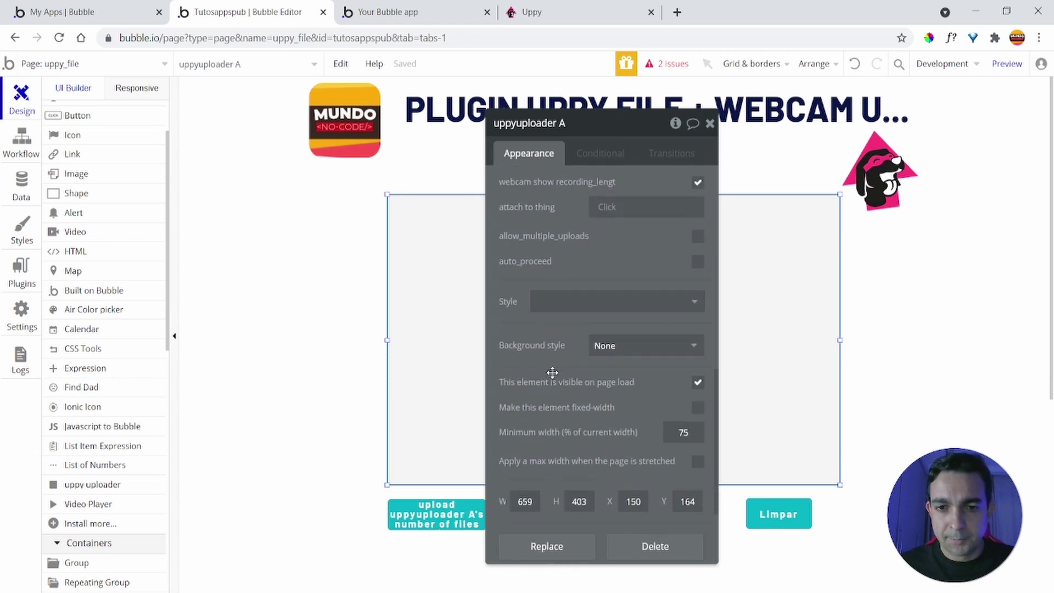
scroll(552, 372, up, 10)
scroll(571, 255, up, 2)
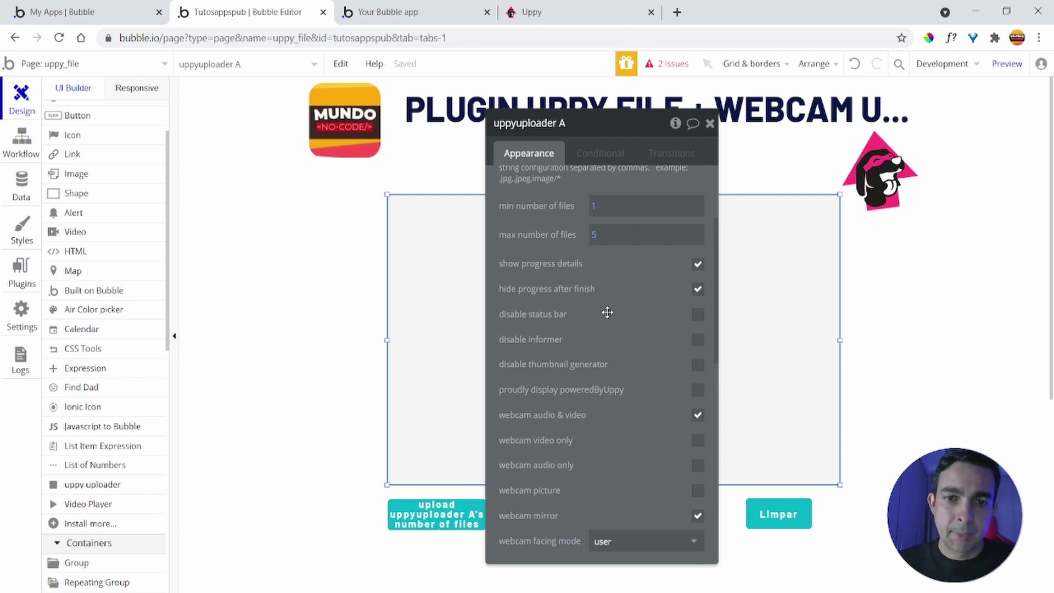
- Enable the webcam picture option for the uppyuploader A element
scroll(594, 288, down, 2)
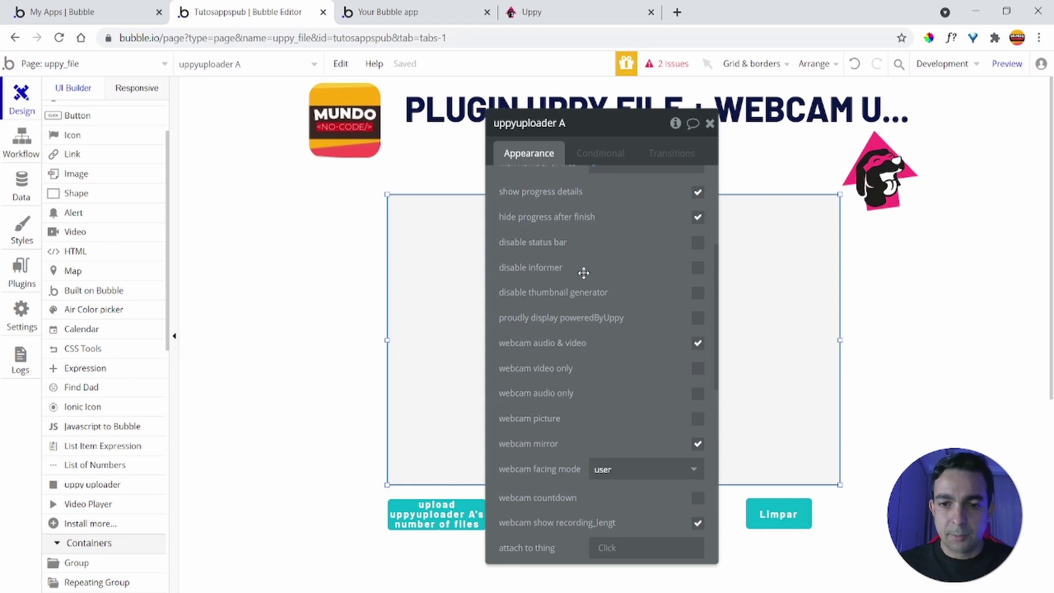
scroll(583, 273, down, 2)
click(697, 348)
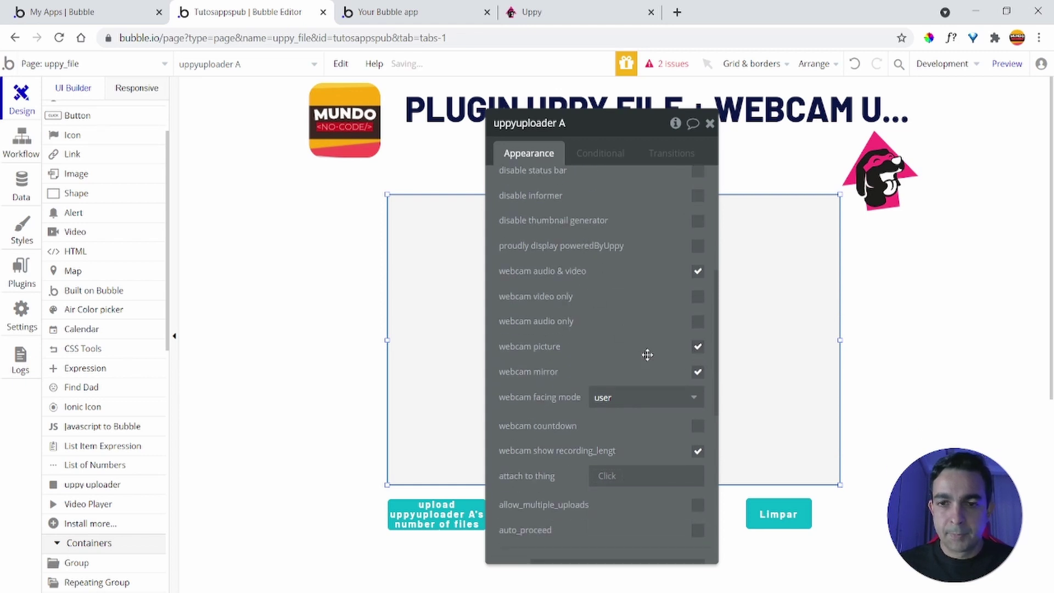
- Review the uploader's remaining webcam, multiple upload, auto proceed and layout settings, and close its properties
scroll(604, 324, down, 5)
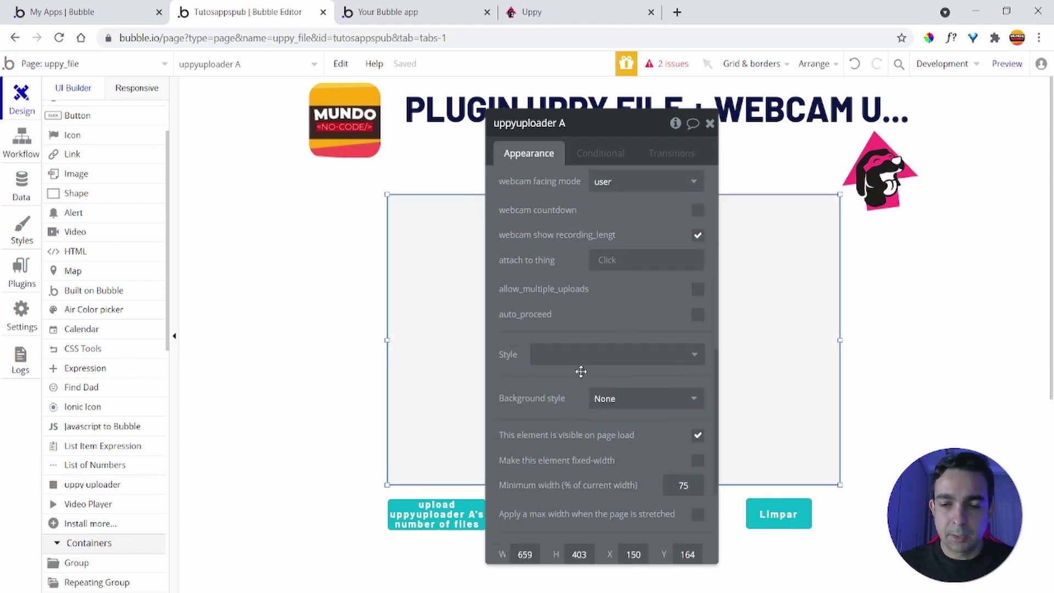
scroll(609, 367, up, 5)
scroll(604, 330, down, 5)
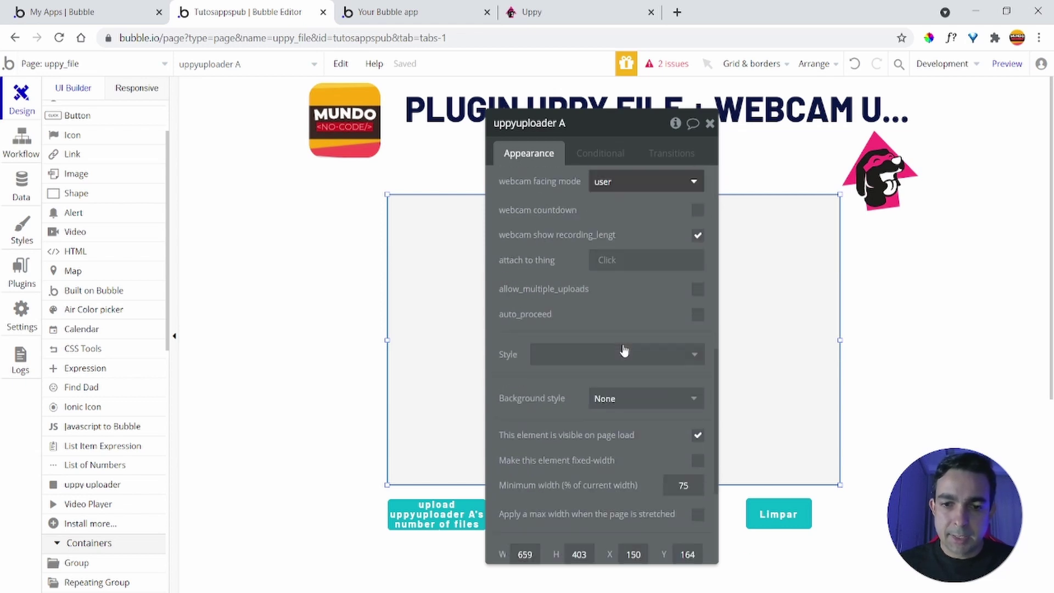
scroll(624, 350, down, 4)
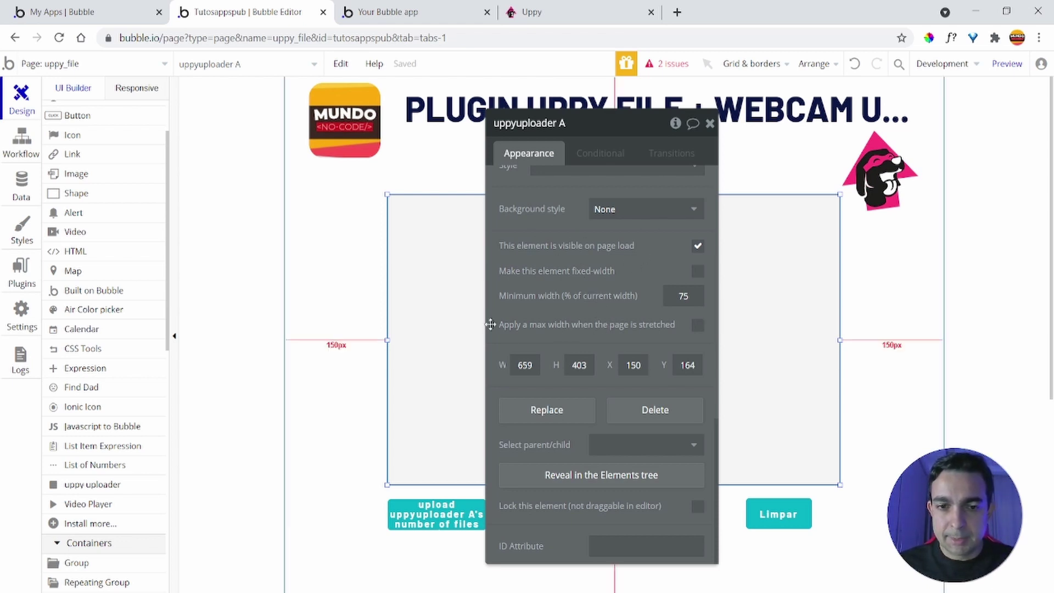
scroll(582, 356, up, 3)
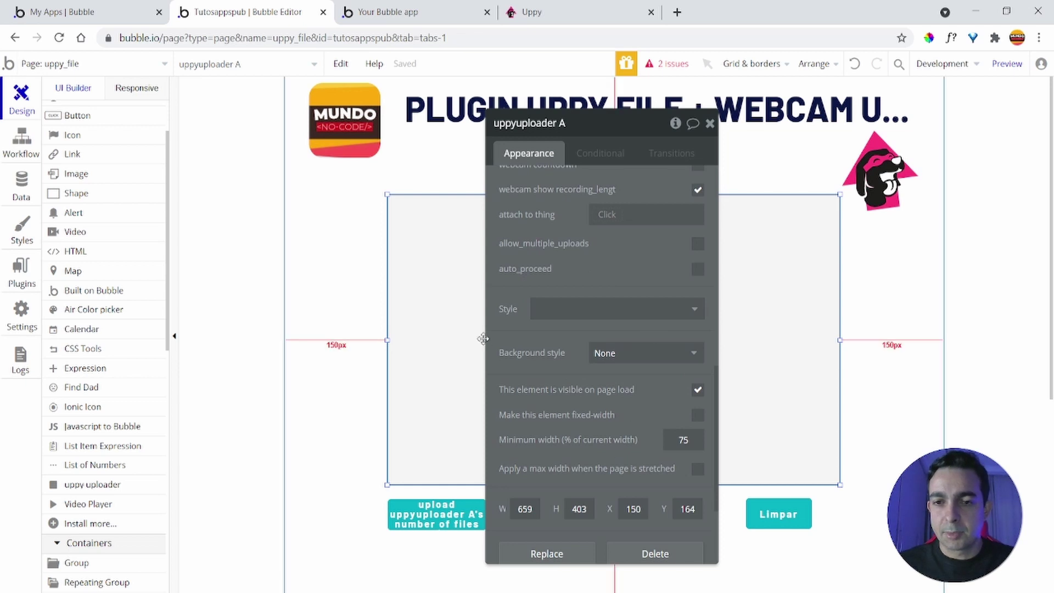
scroll(631, 341, up, 5)
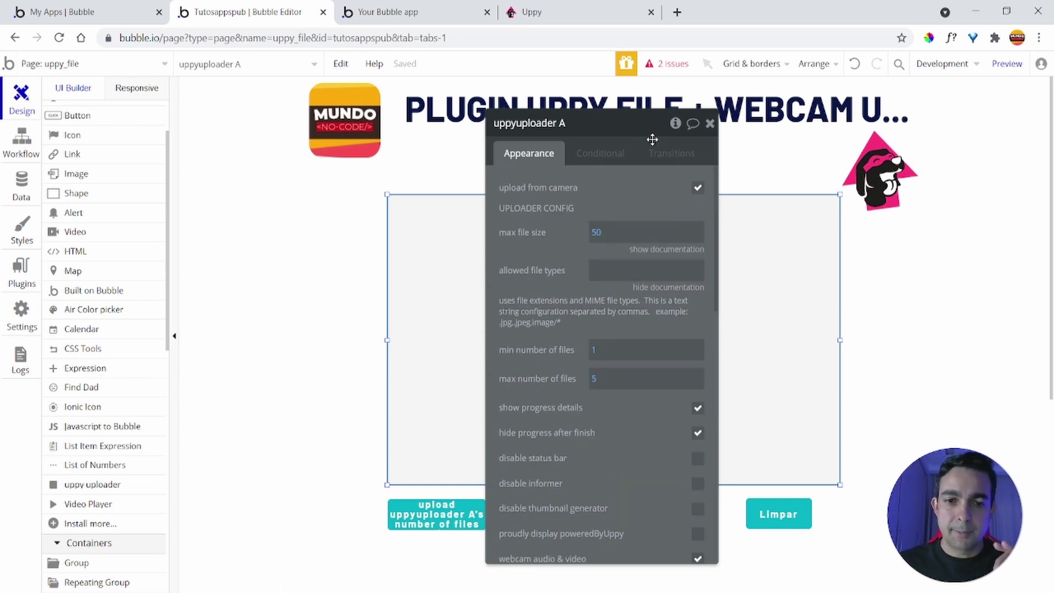
click(709, 124)
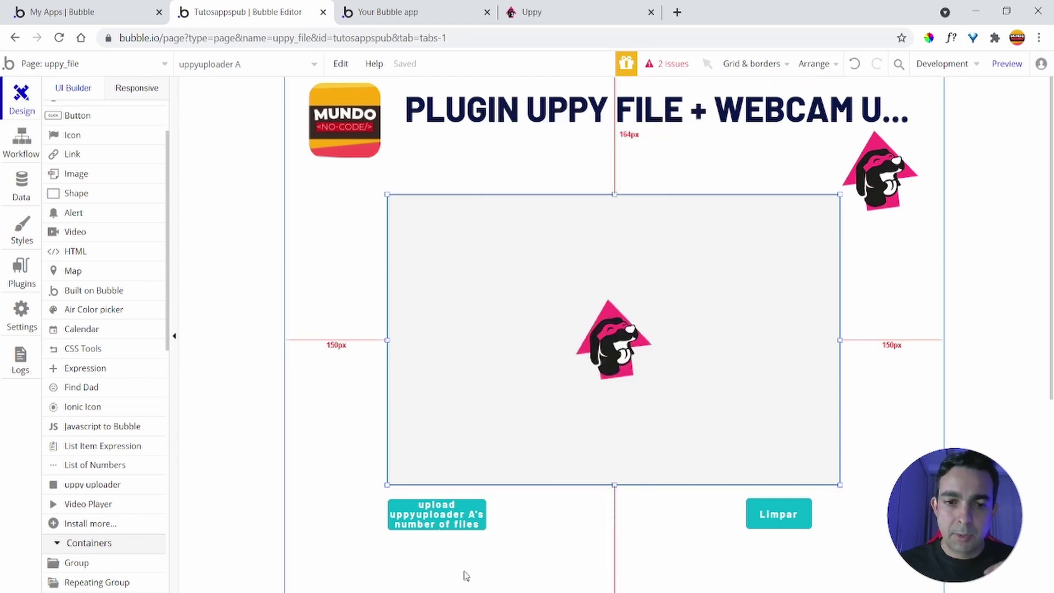
- Try the uploader's My Device and Camera import options in the running Bubble app, and examine the list of uploaded files
click(472, 519)
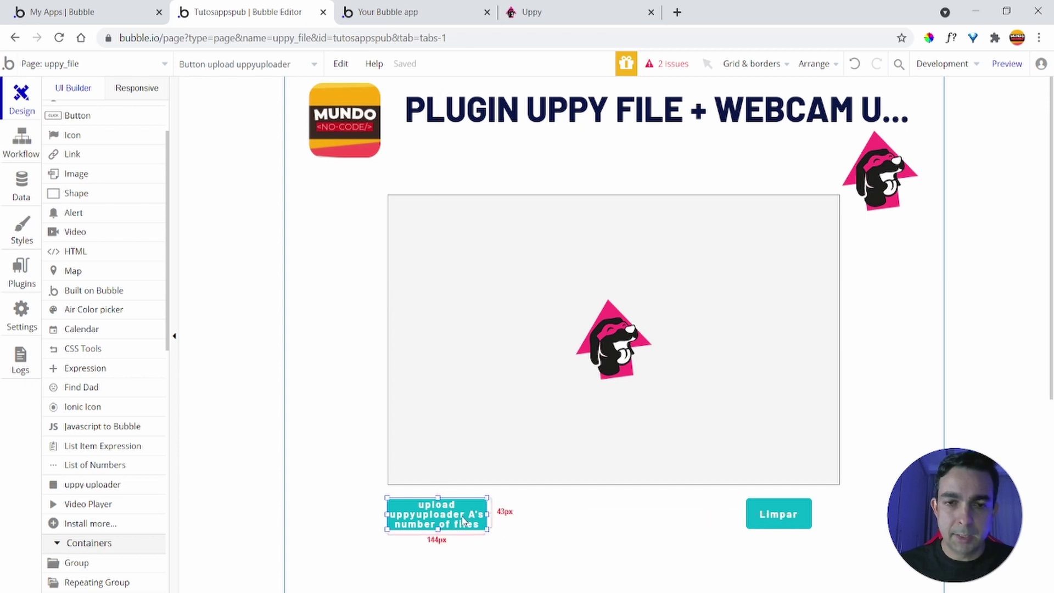
click(419, 11)
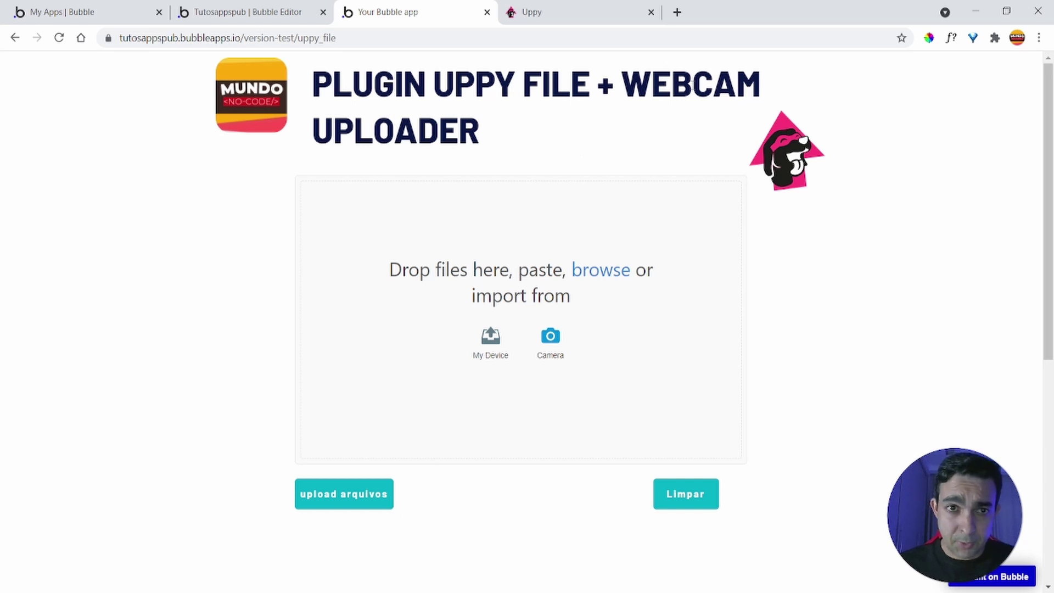
click(485, 351)
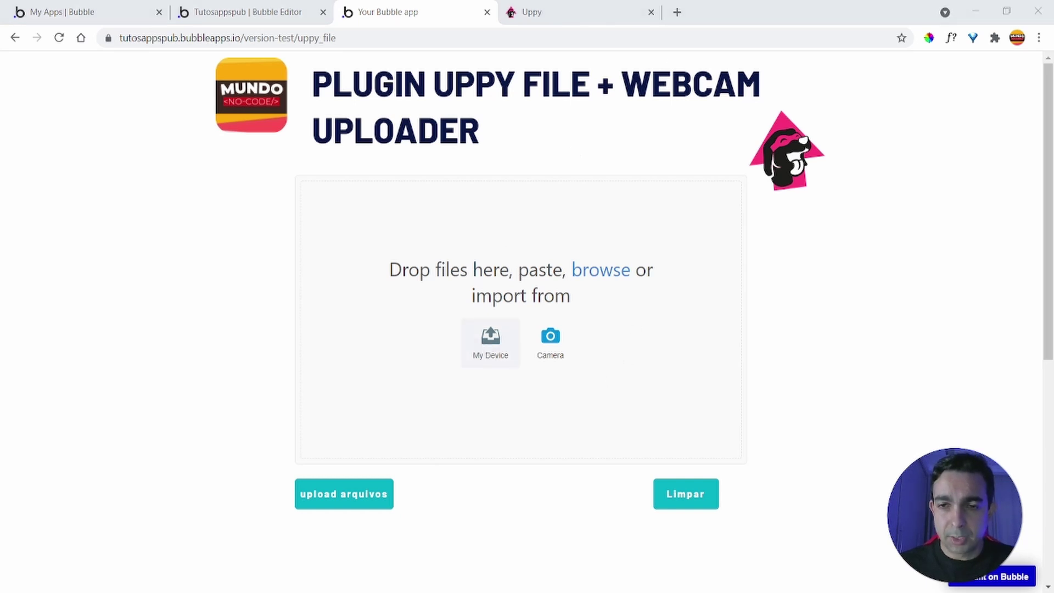
key(Escape)
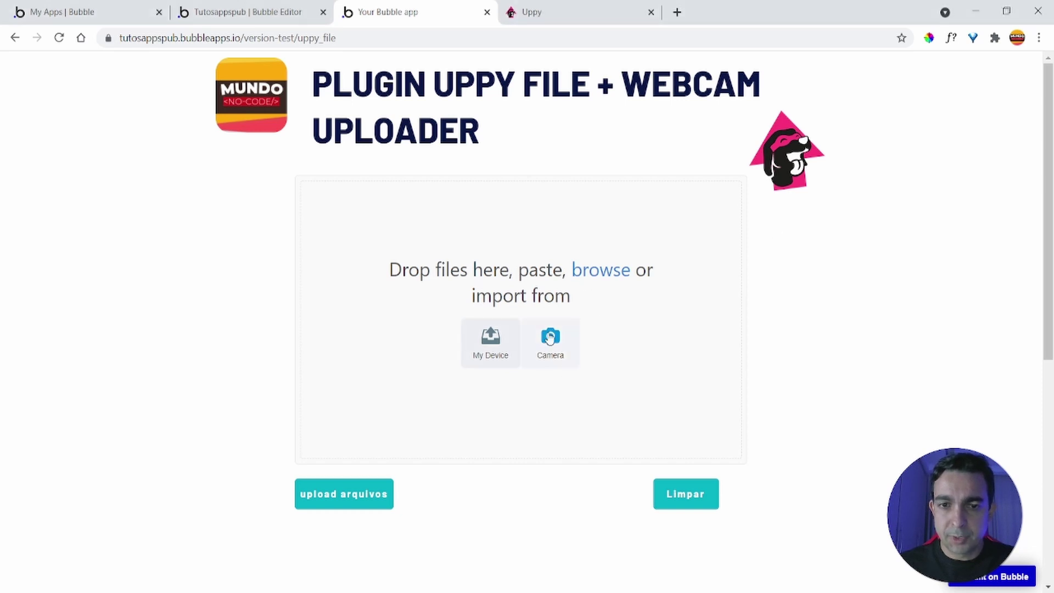
click(559, 348)
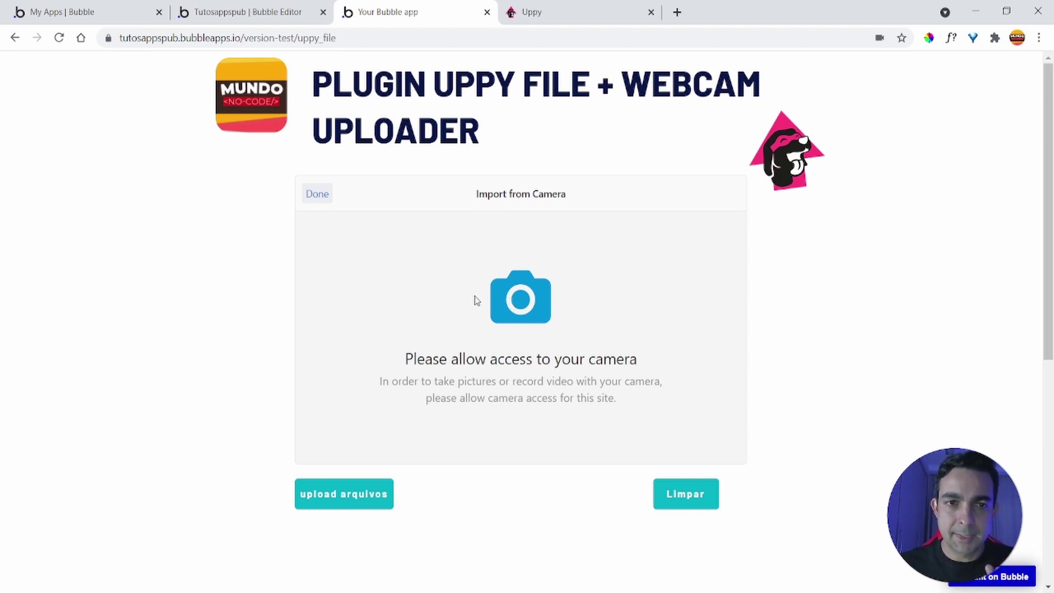
click(318, 194)
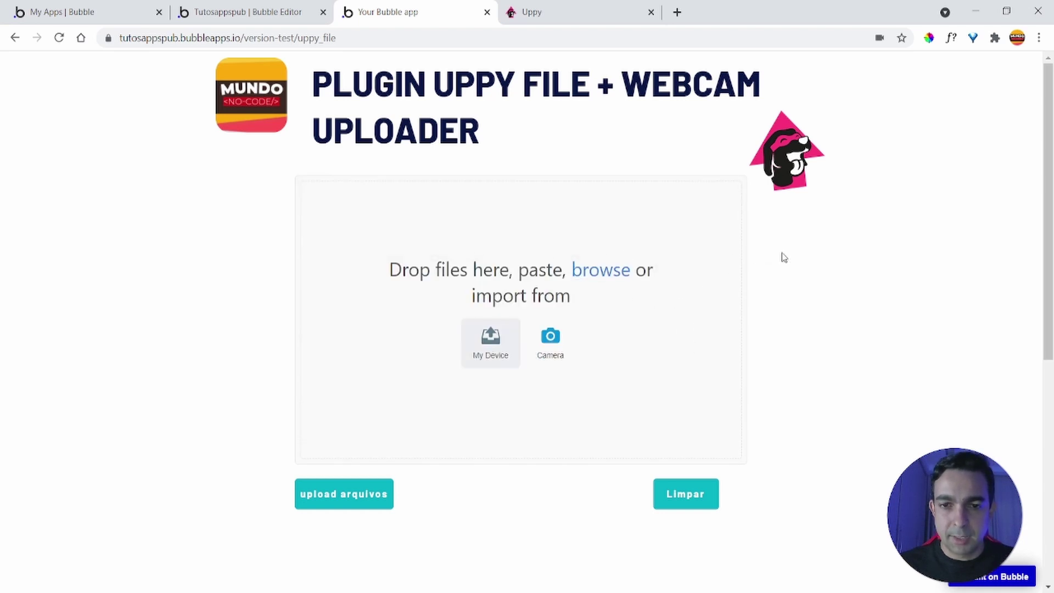
scroll(784, 257, down, 7)
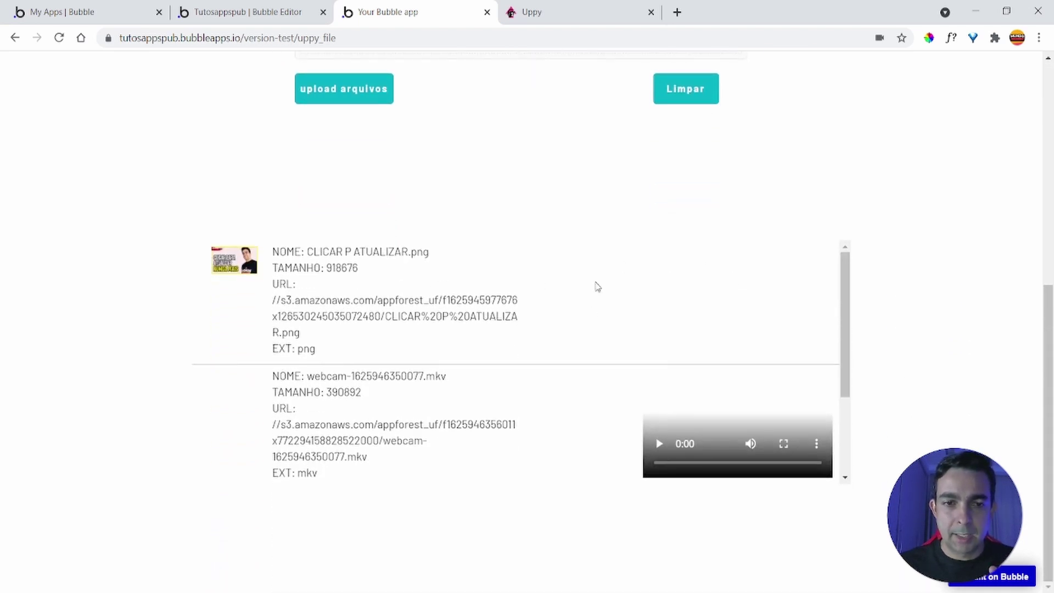
- Return to the Bubble editor and select the uppy_file repeating group below the upload and Limpar buttons
click(247, 12)
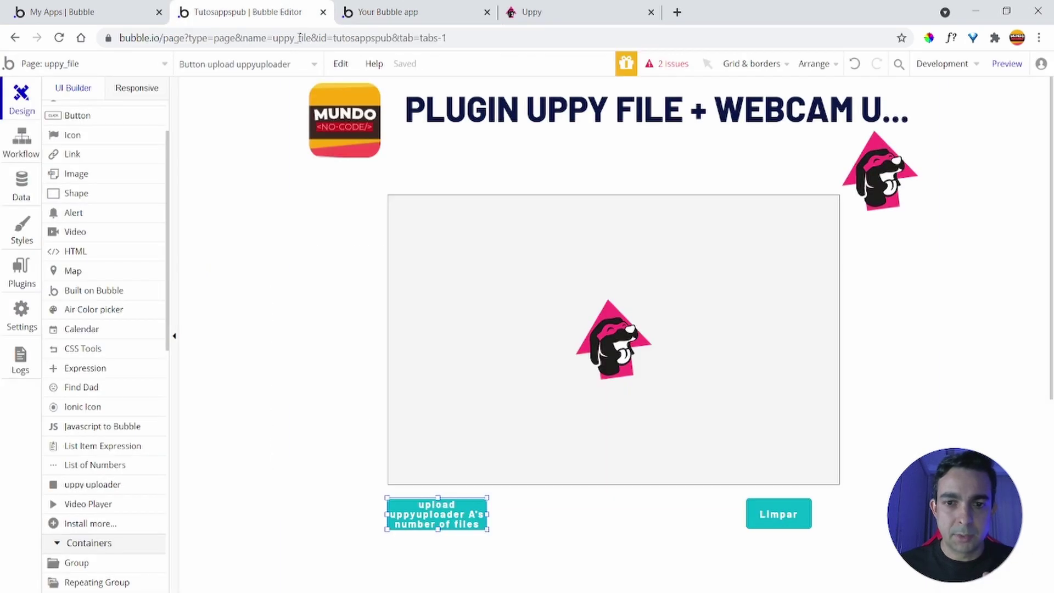
scroll(565, 252, down, 5)
scroll(566, 283, down, 1)
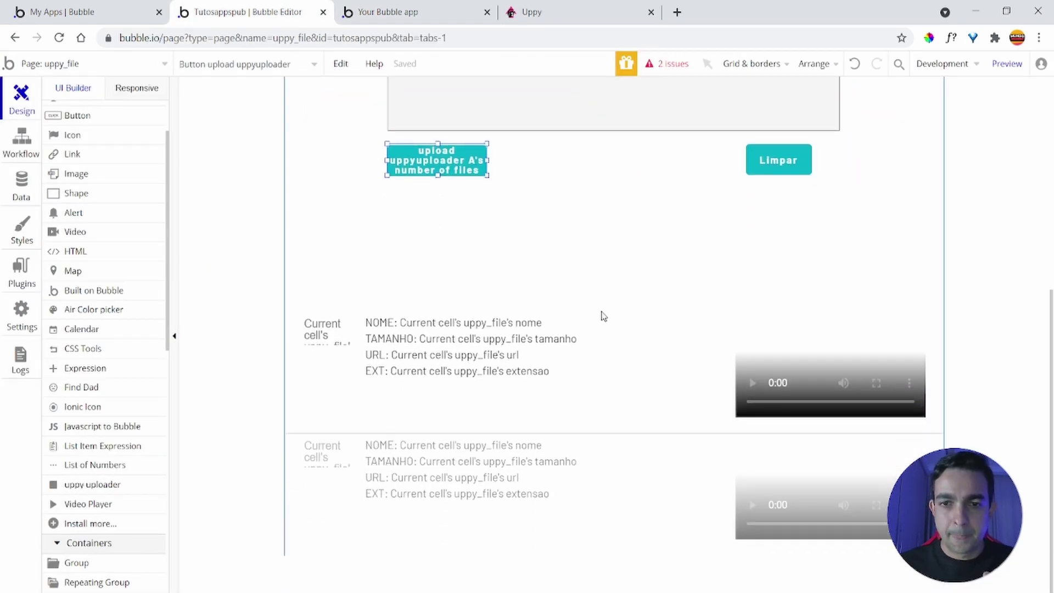
click(662, 397)
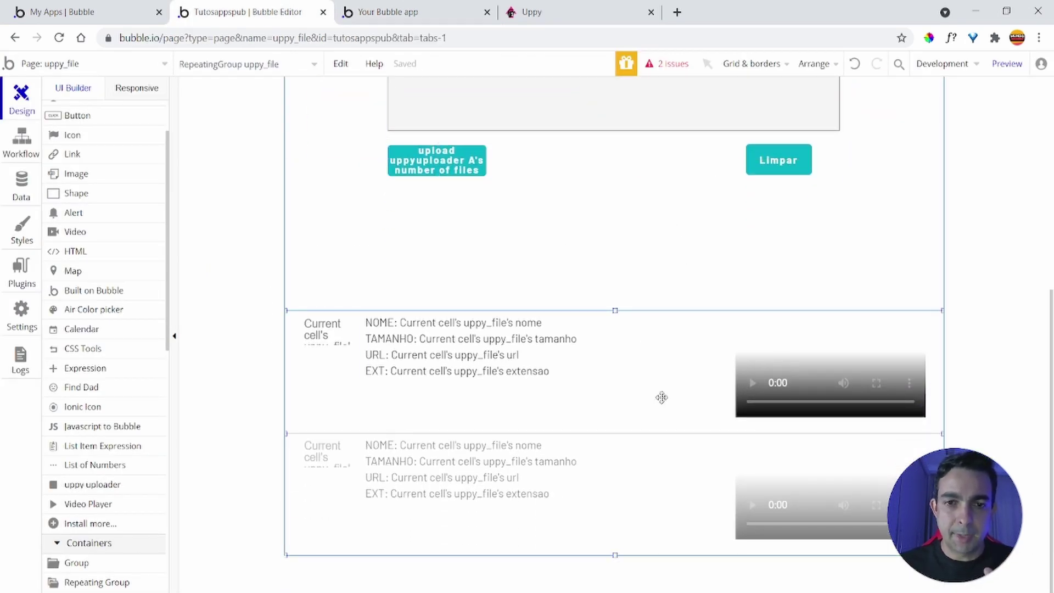
- Switch to the running Bubble app, play the uploaded webcam video, and examine the uploader and the list of uploaded files
click(429, 9)
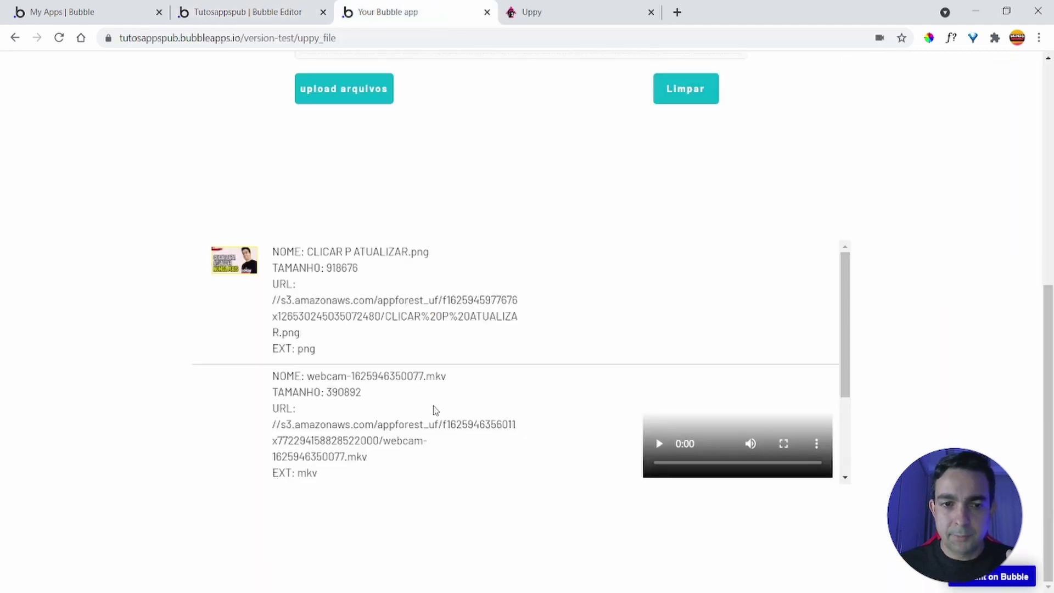
click(659, 443)
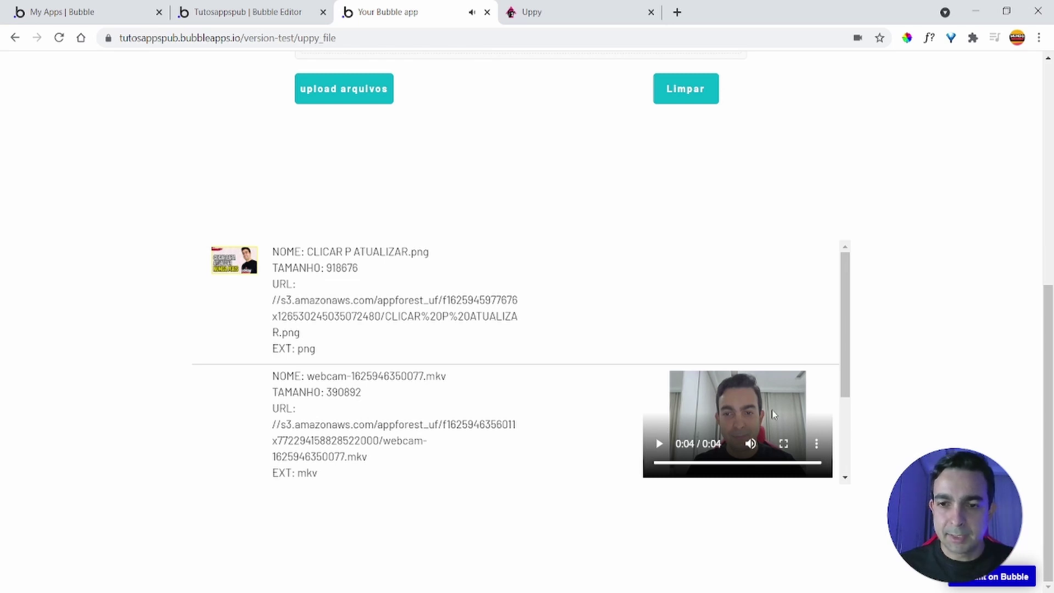
scroll(555, 340, down, 2)
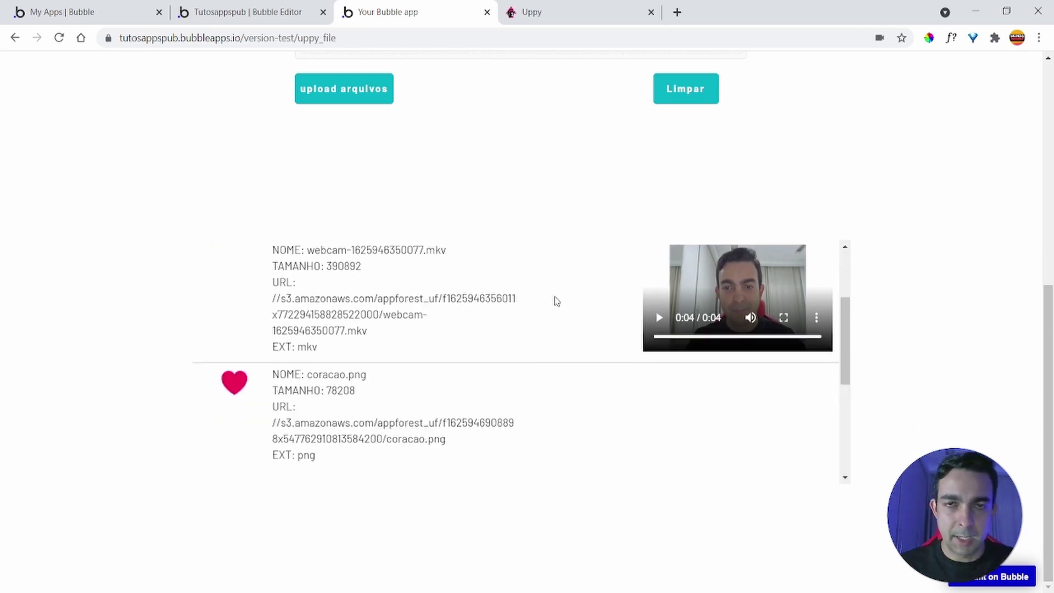
scroll(557, 316, down, 3)
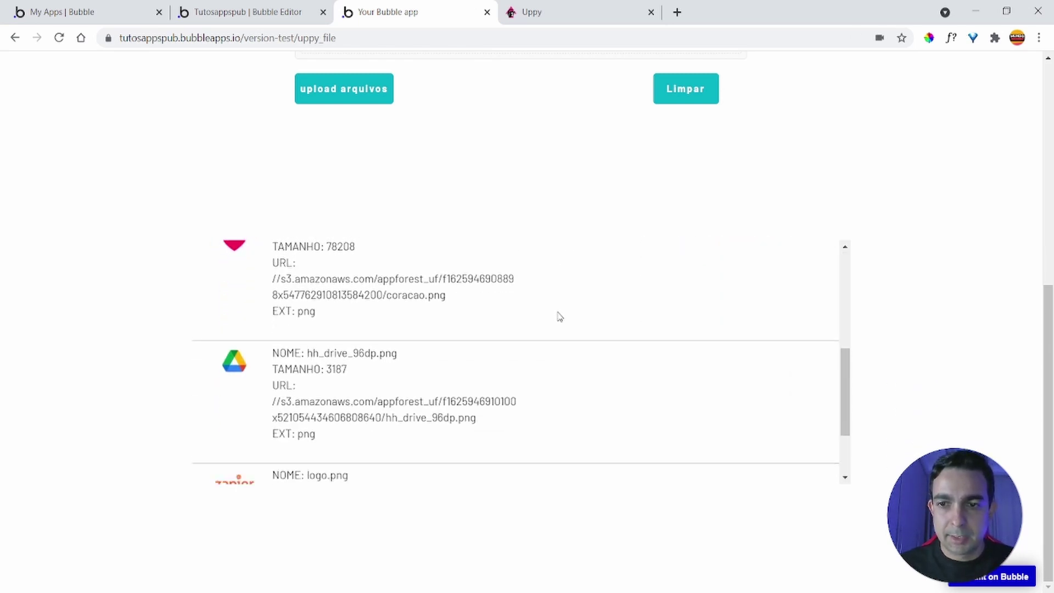
scroll(571, 329, up, 5)
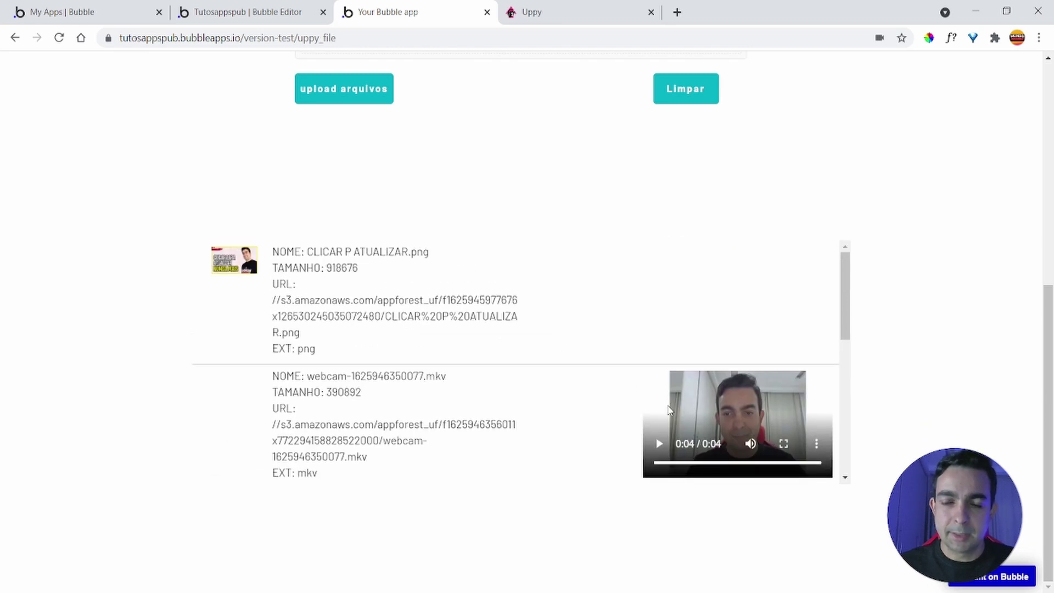
scroll(510, 244, up, 7)
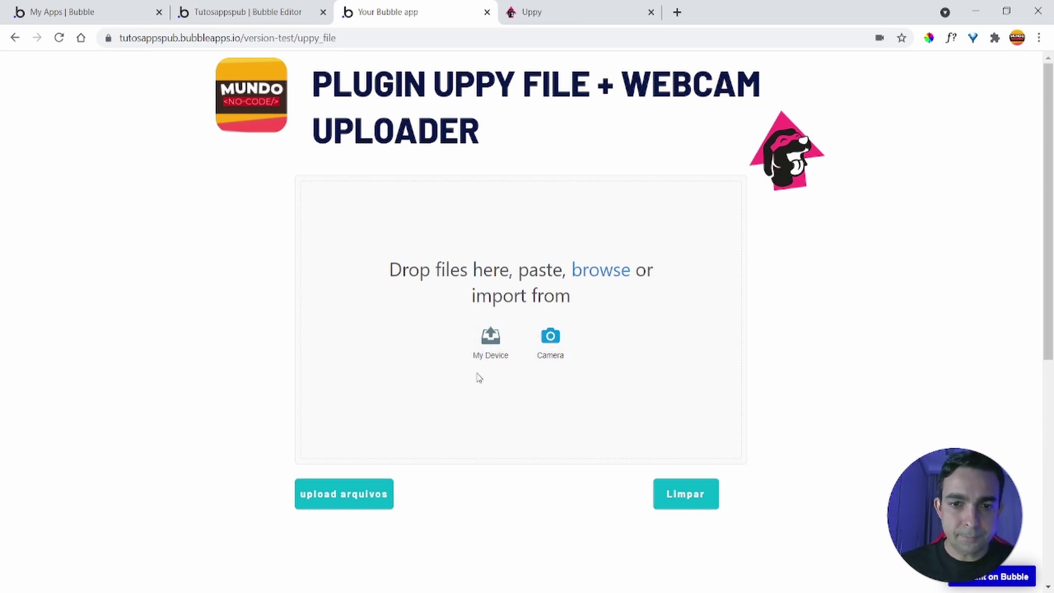
scroll(477, 376, down, 5)
scroll(621, 414, down, 3)
scroll(300, 475, down, 5)
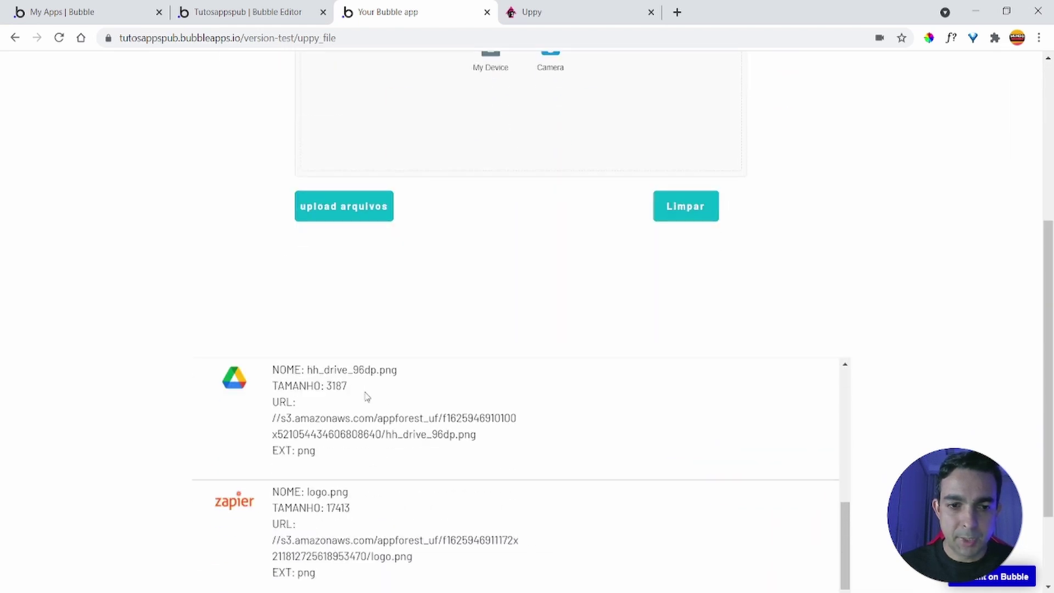
scroll(364, 396, up, 10)
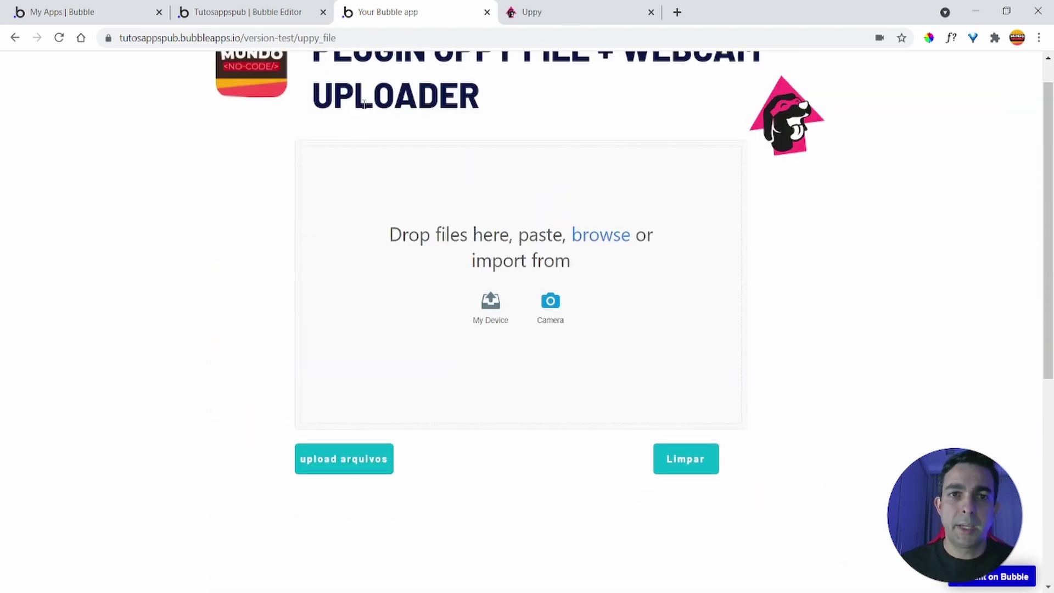
scroll(394, 151, up, 1)
- Return to the Bubble editor, open the upload button's workflow and inspect its upload files uppyuploader A action
click(225, 11)
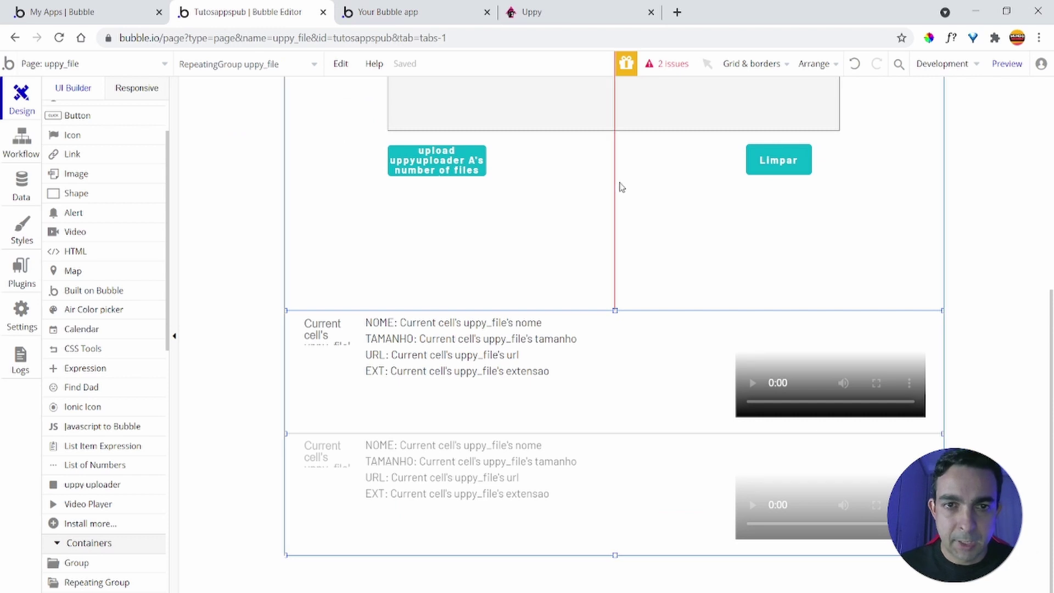
scroll(618, 188, up, 6)
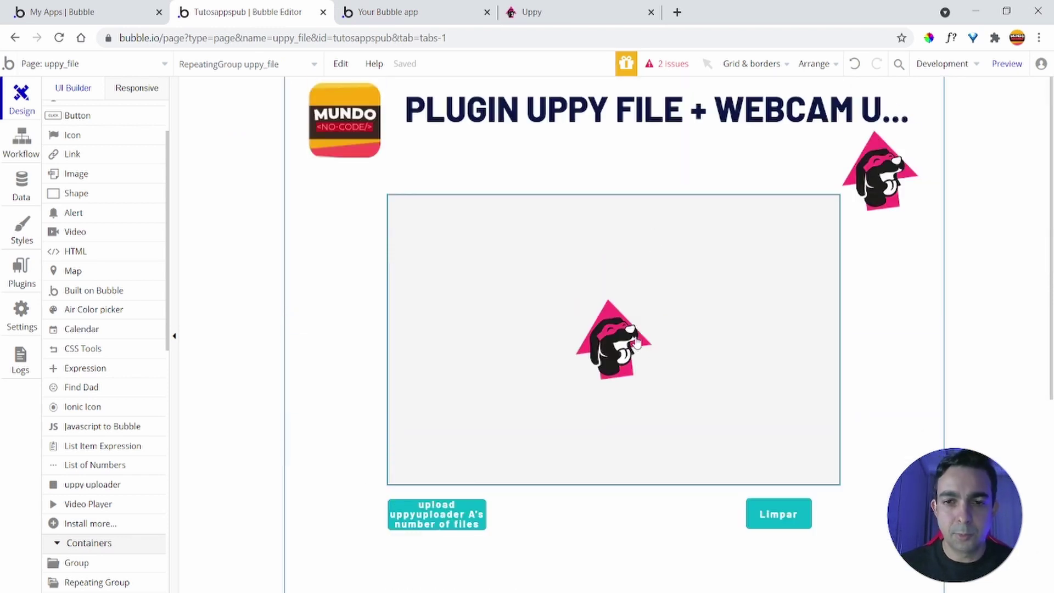
scroll(631, 339, down, 1)
click(464, 445)
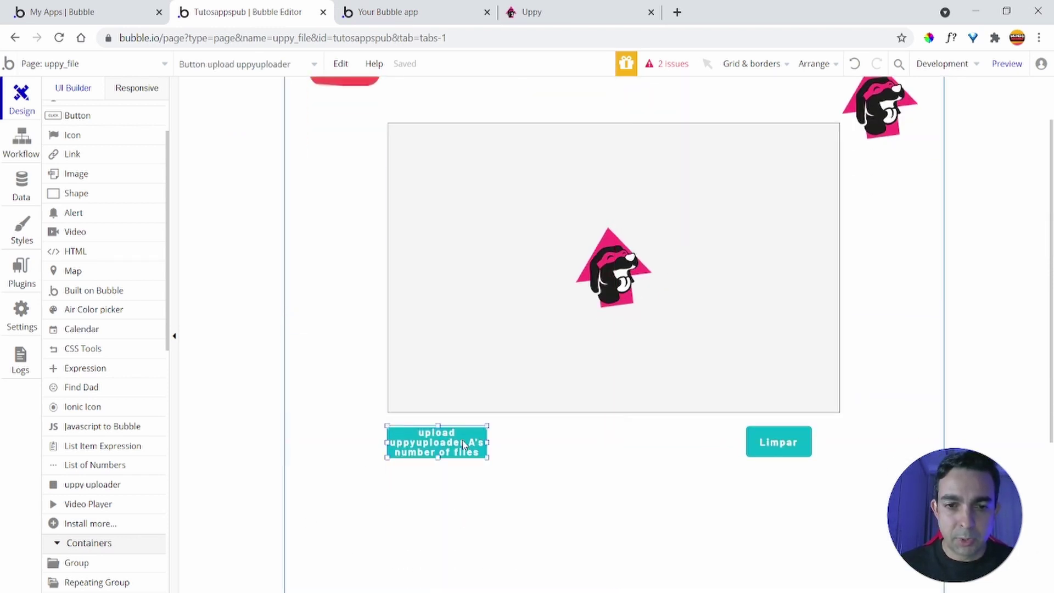
double_click(464, 445)
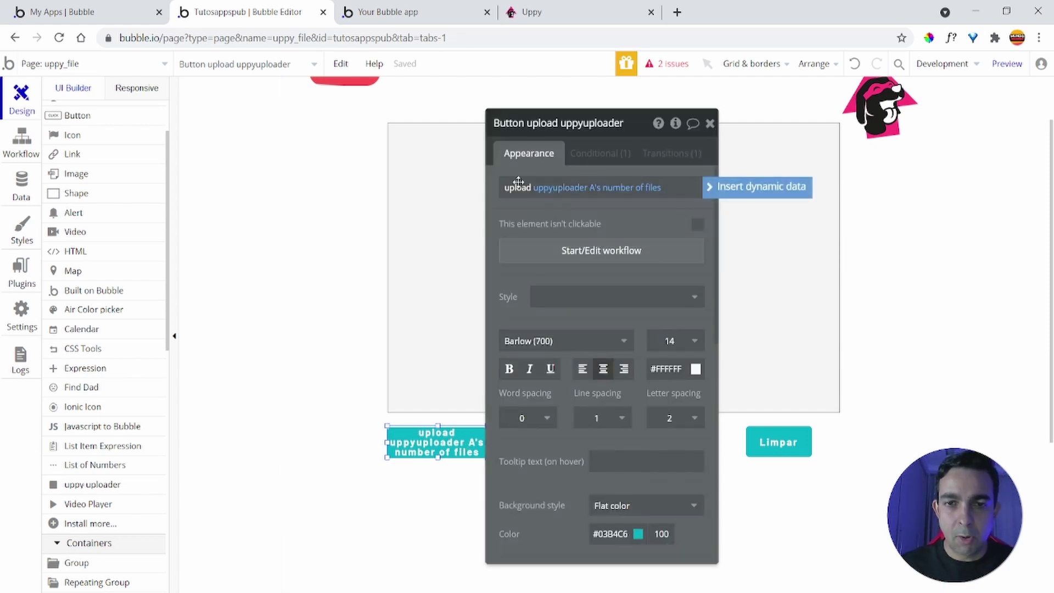
click(583, 256)
click(249, 150)
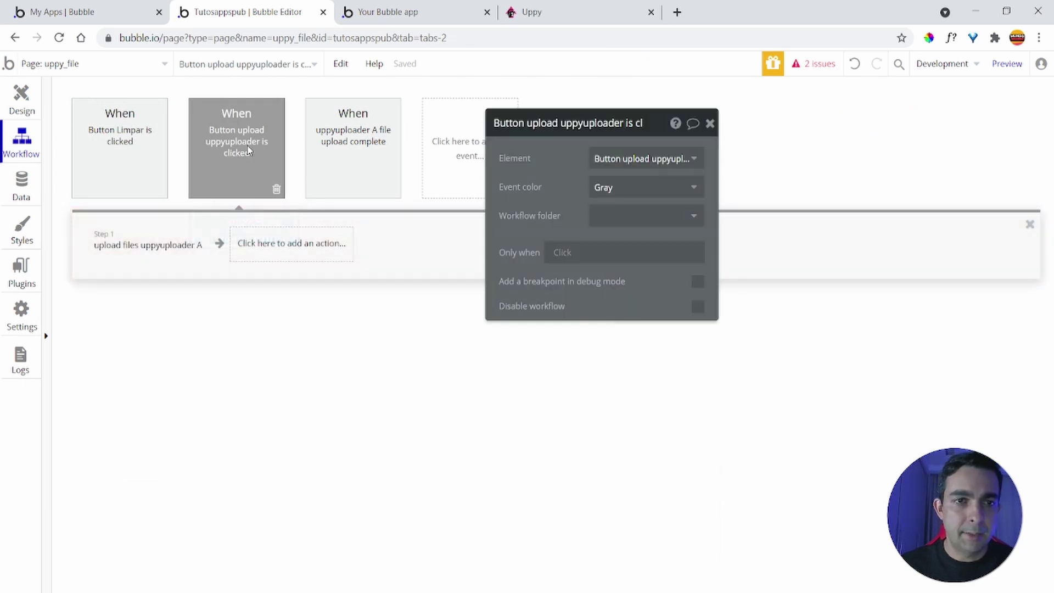
click(179, 234)
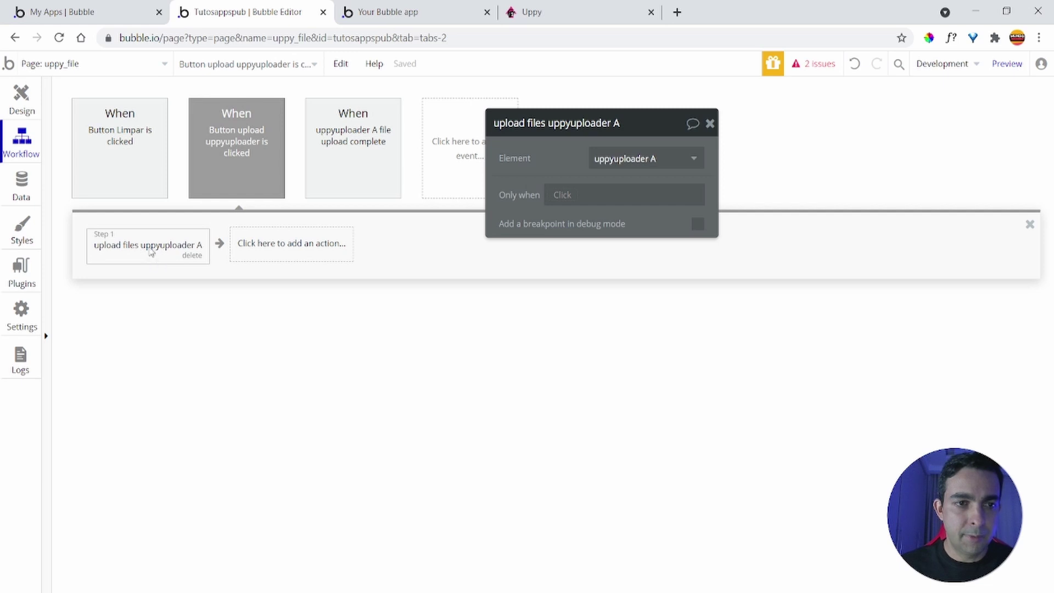
- Review the uppy uploader element actions and element events available for the page's workflows
click(264, 251)
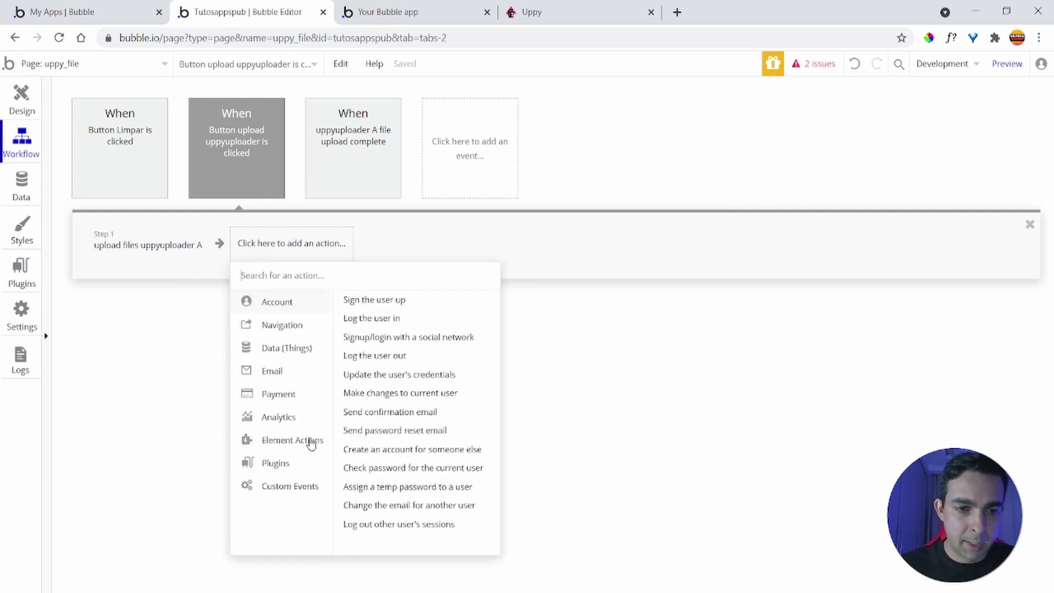
mouse_move(306, 442)
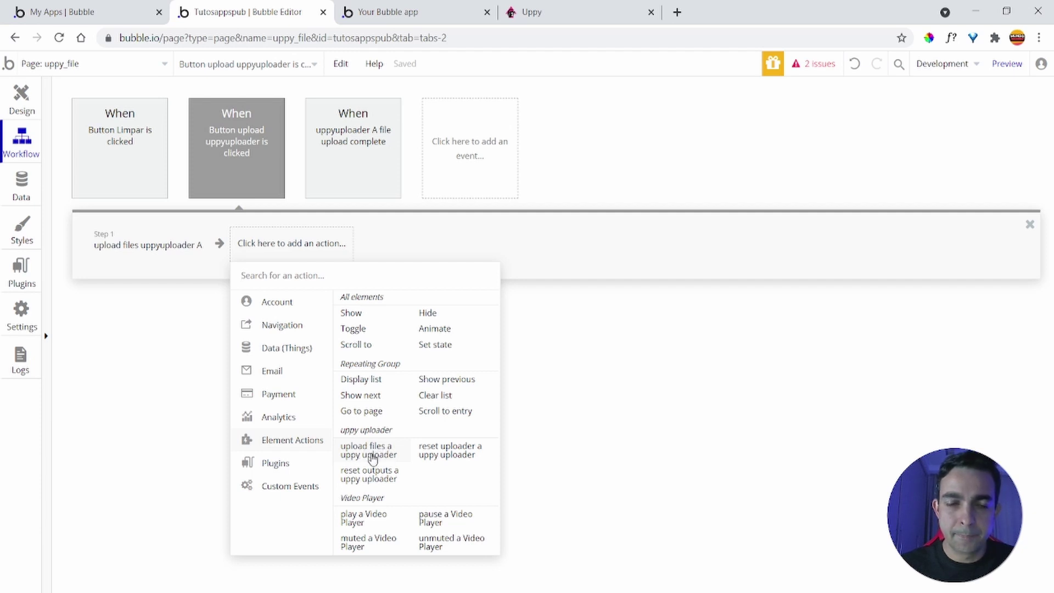
click(425, 239)
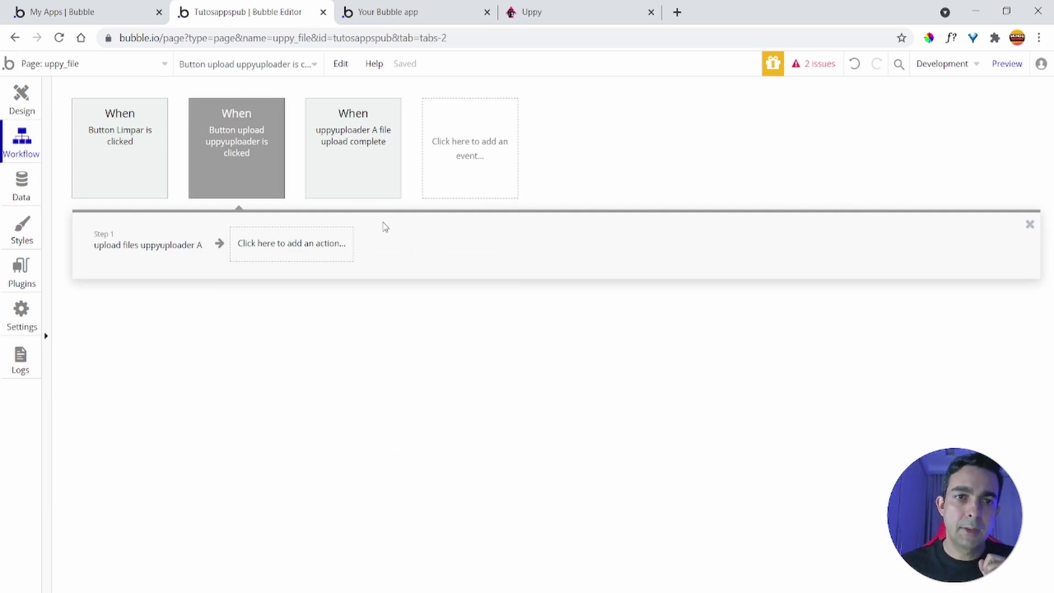
click(496, 141)
click(496, 141)
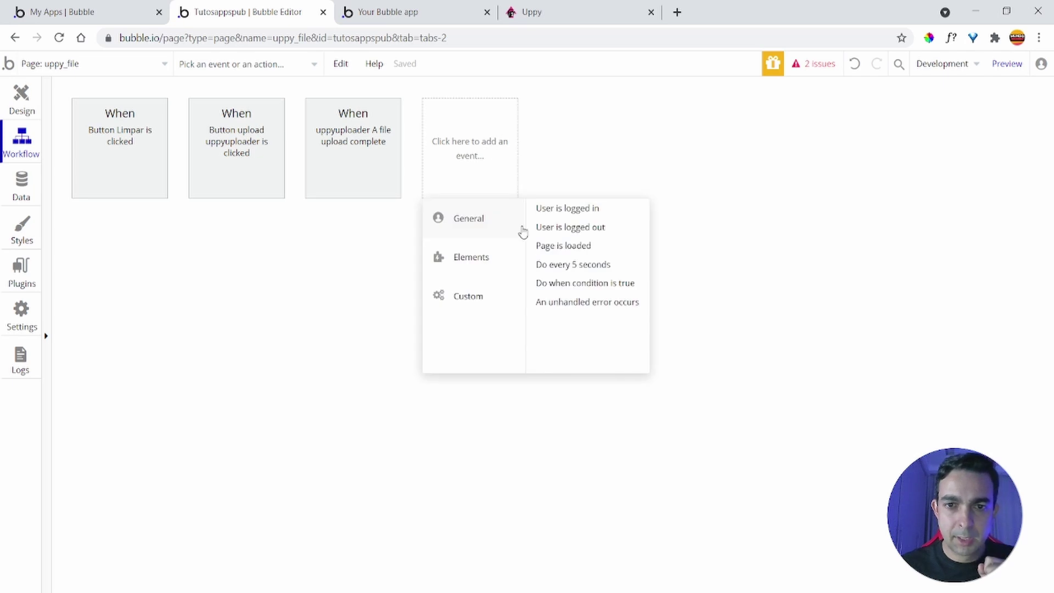
mouse_move(486, 268)
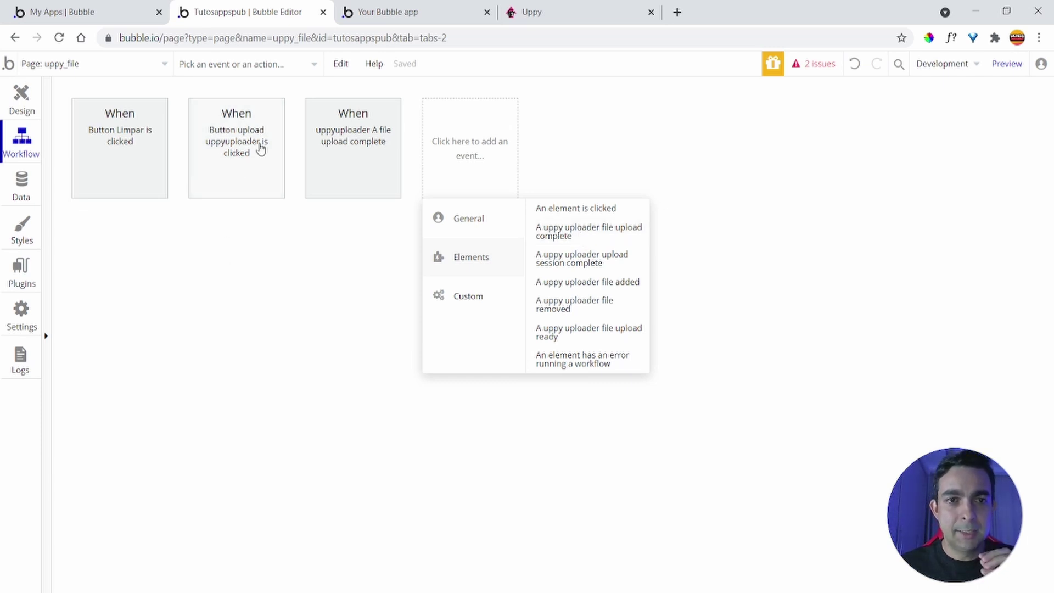
- Open the uppyuploader A file upload complete event and inspect the fields of its Create a new uppy_file action
click(353, 140)
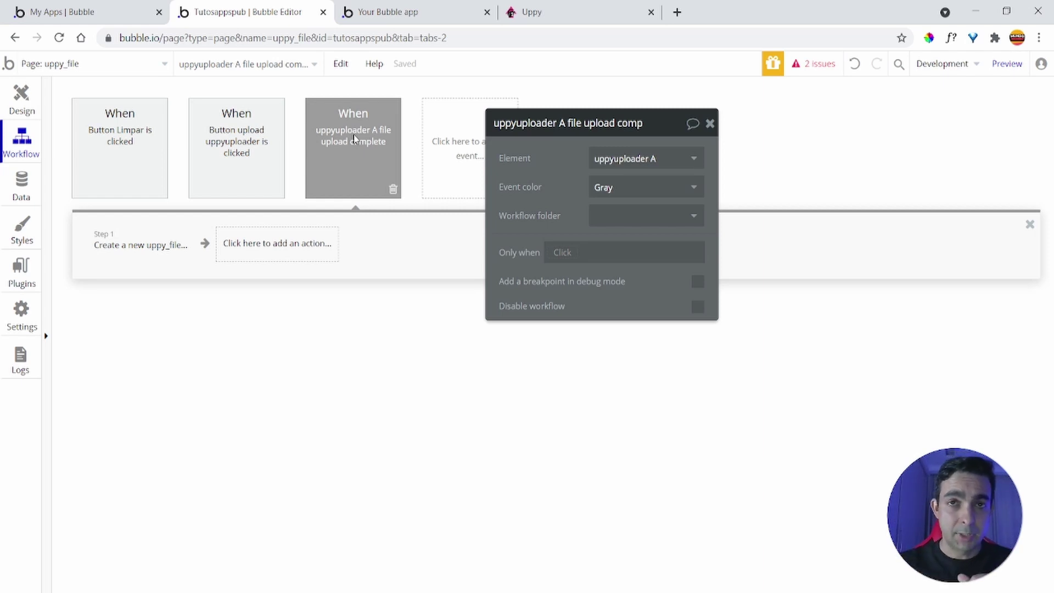
click(145, 251)
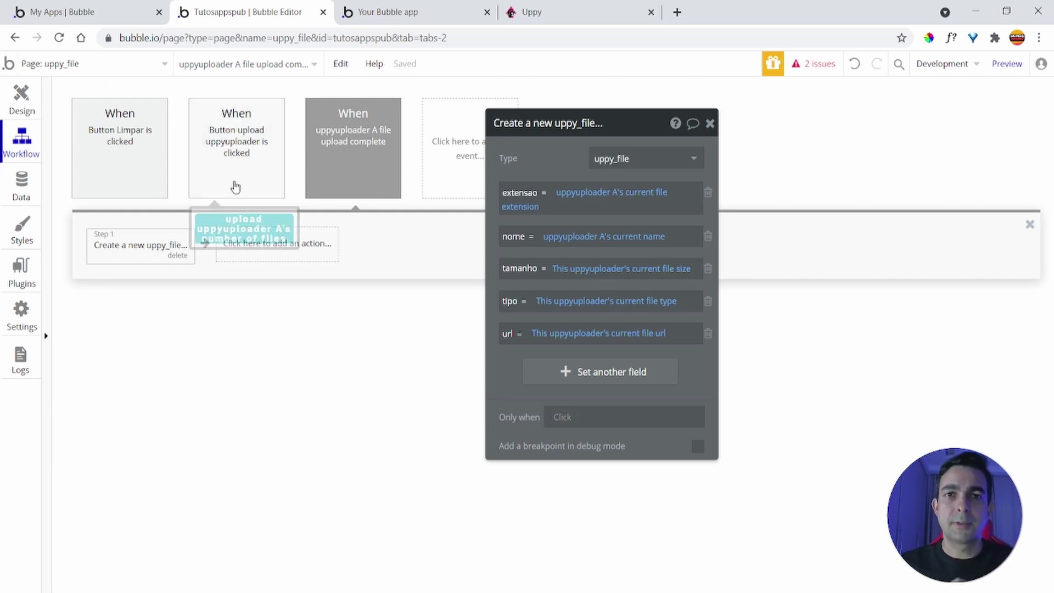
mouse_move(236, 188)
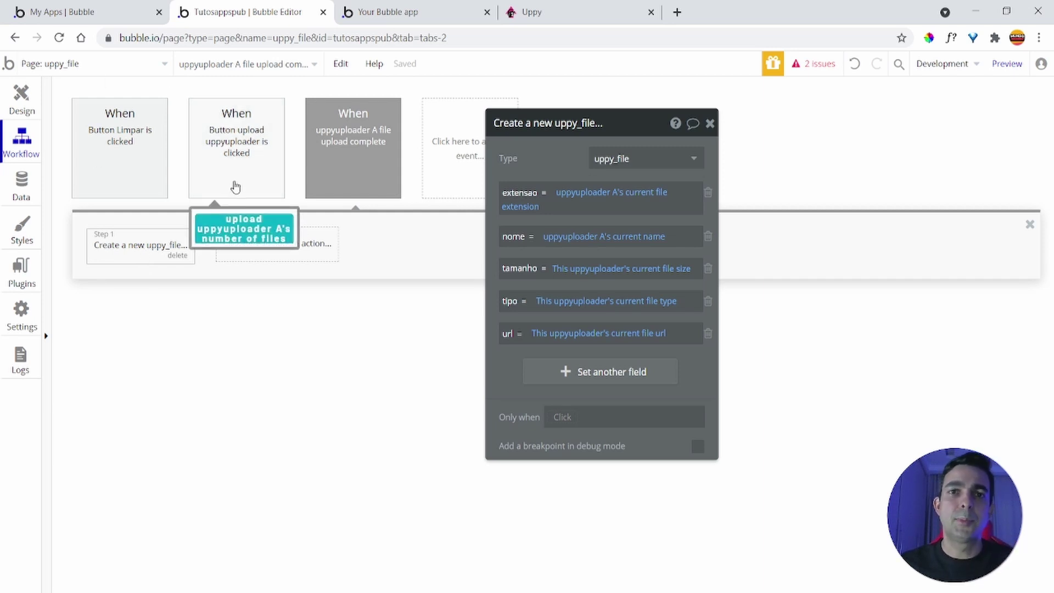
- Open the app's data types and review the fields defined for uppy_file: extensao, nome, tamanho, tipo and url
click(34, 192)
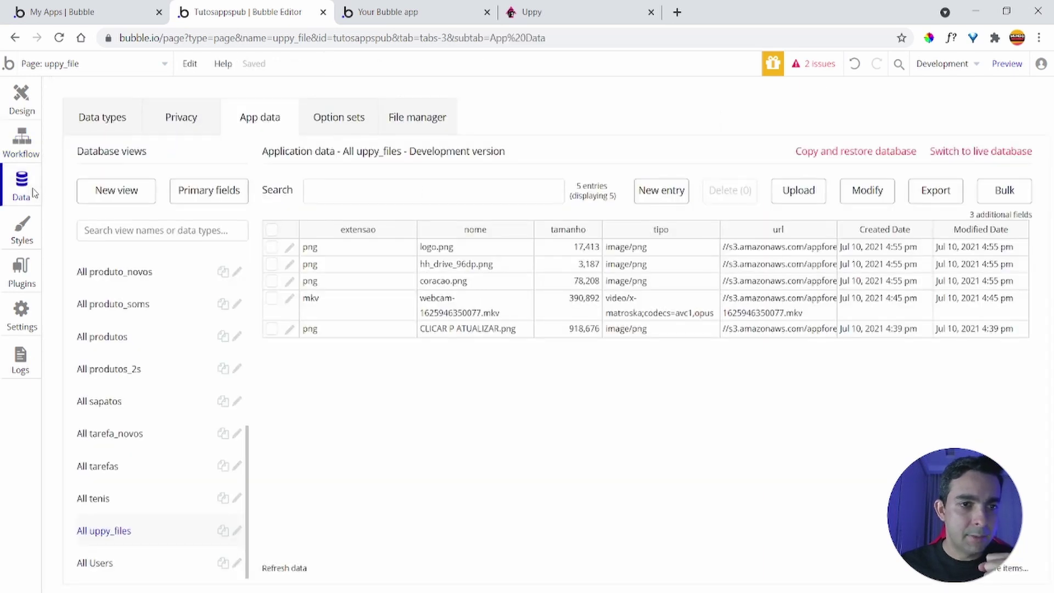
click(116, 116)
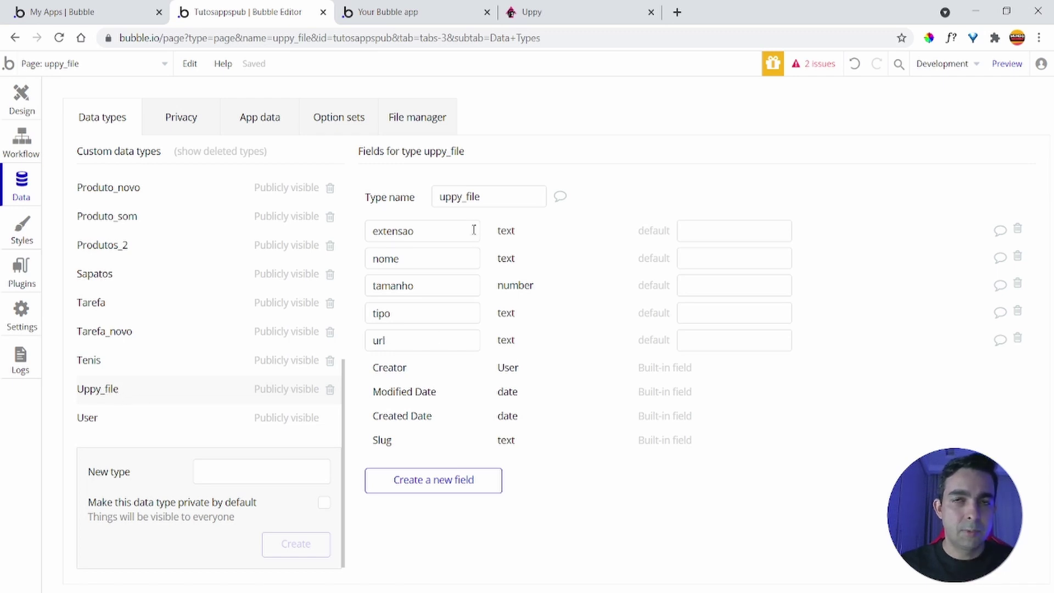
mouse_move(473, 229)
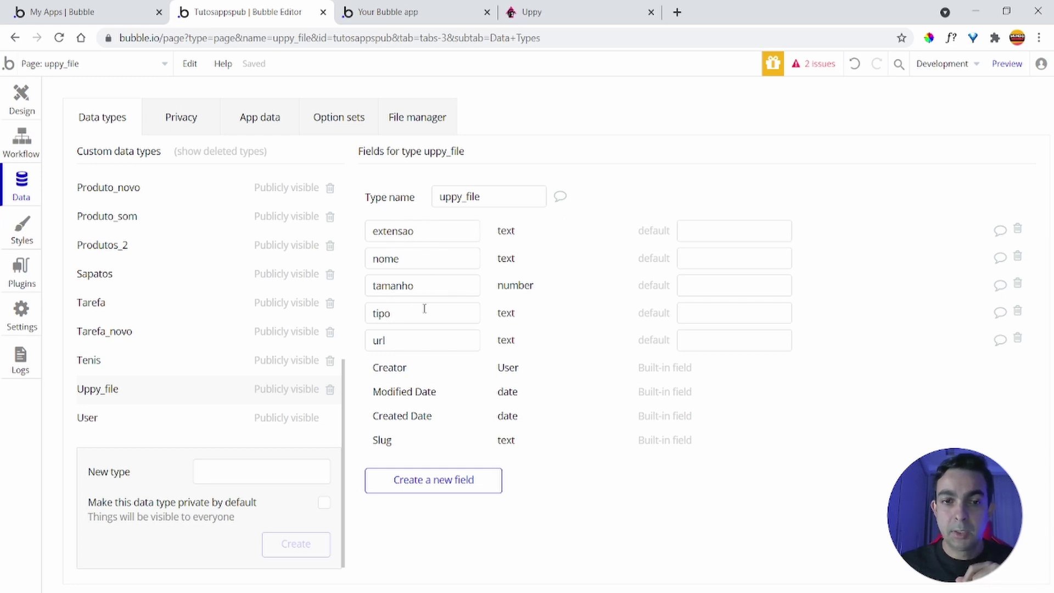
mouse_move(406, 337)
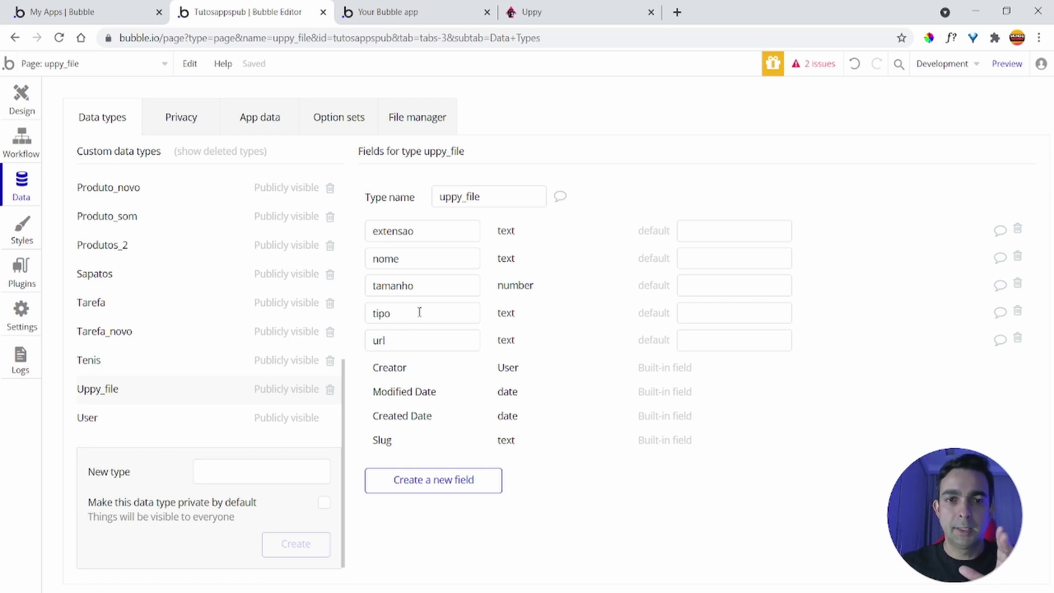
mouse_move(416, 261)
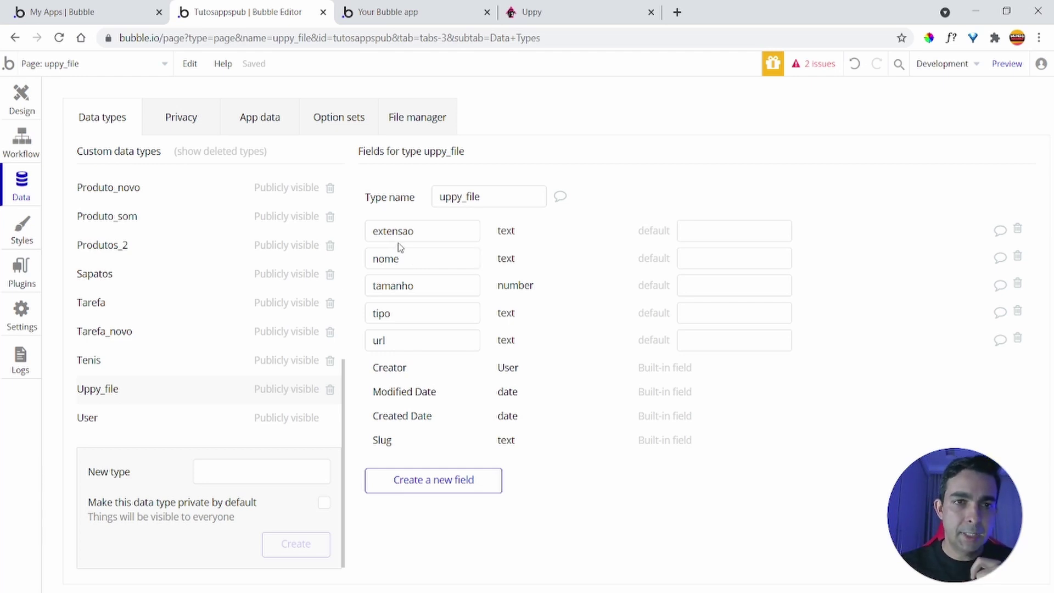
- In the Create a new uppy_file action, set extensao to This uppyuploader's current file extension and nome to This uppyuploader's current name
click(17, 112)
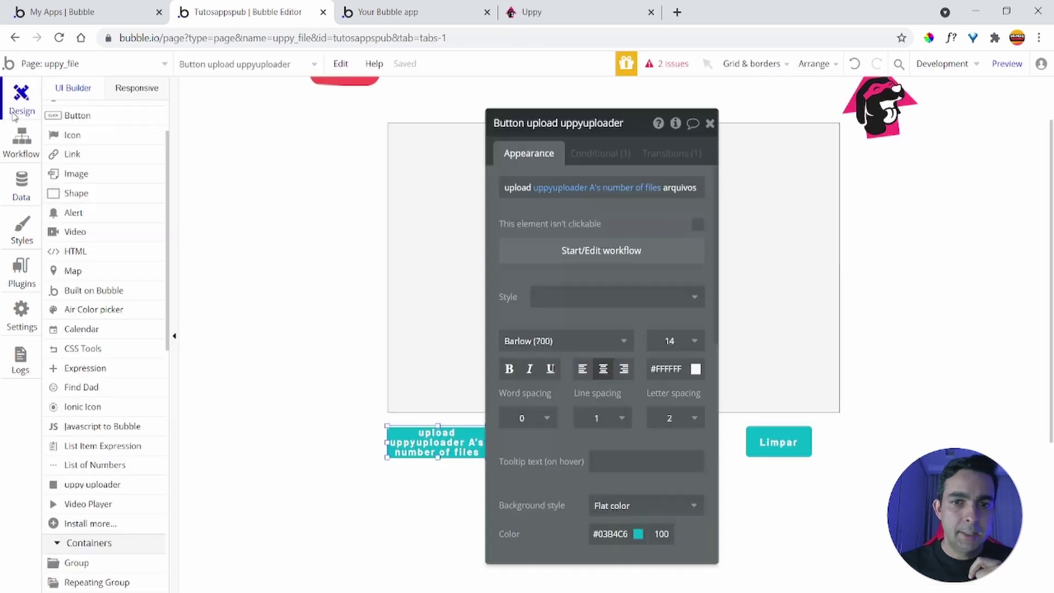
click(16, 137)
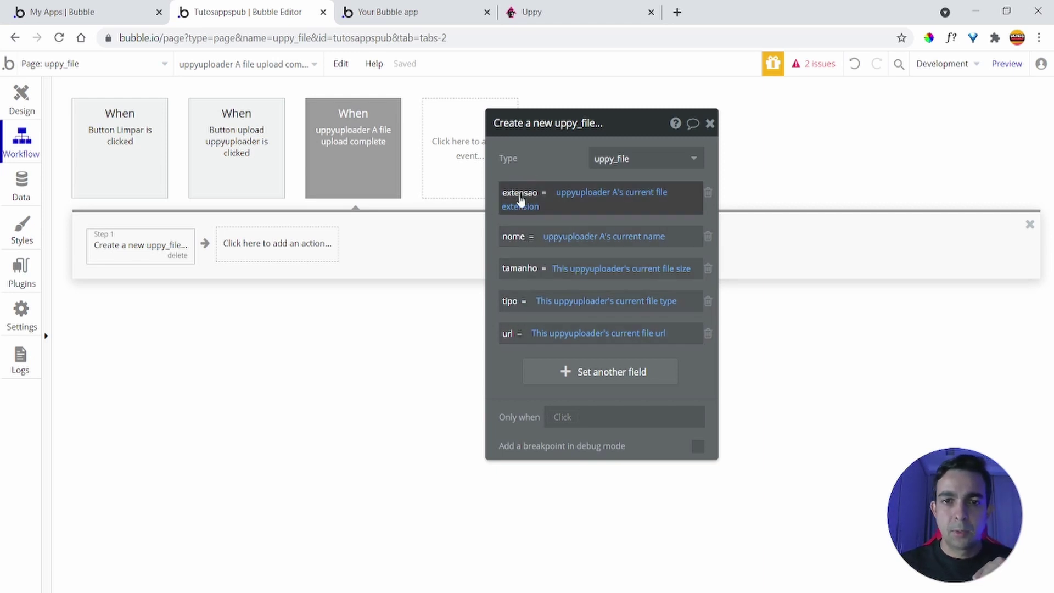
click(569, 201)
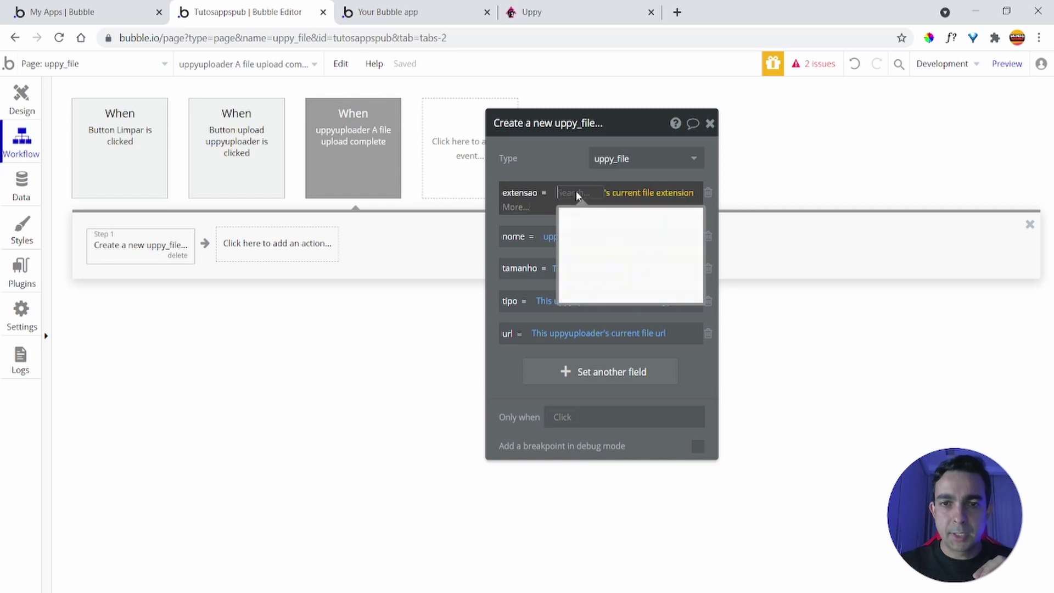
click(584, 233)
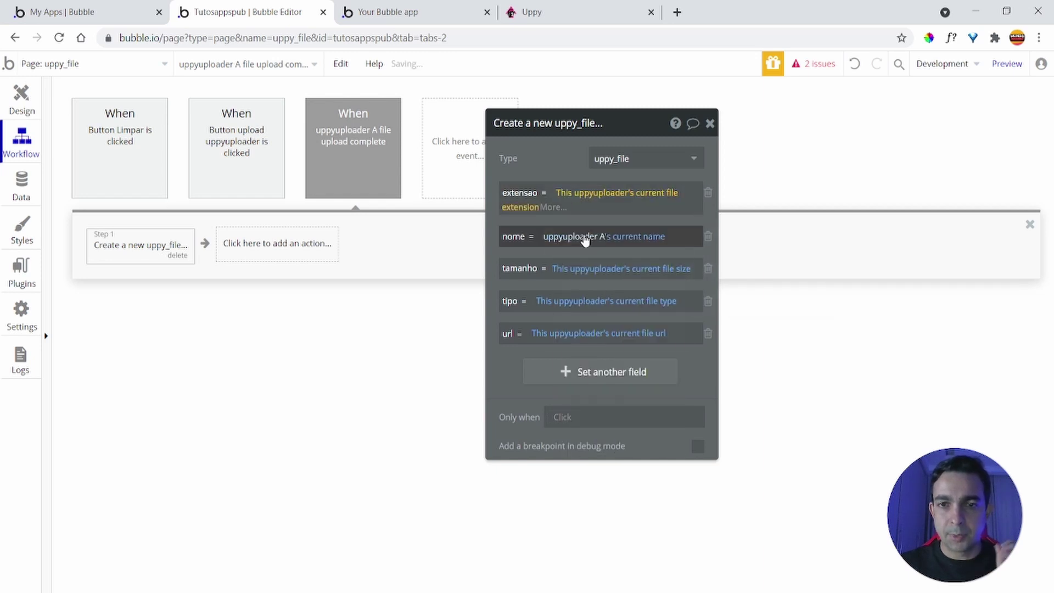
click(654, 192)
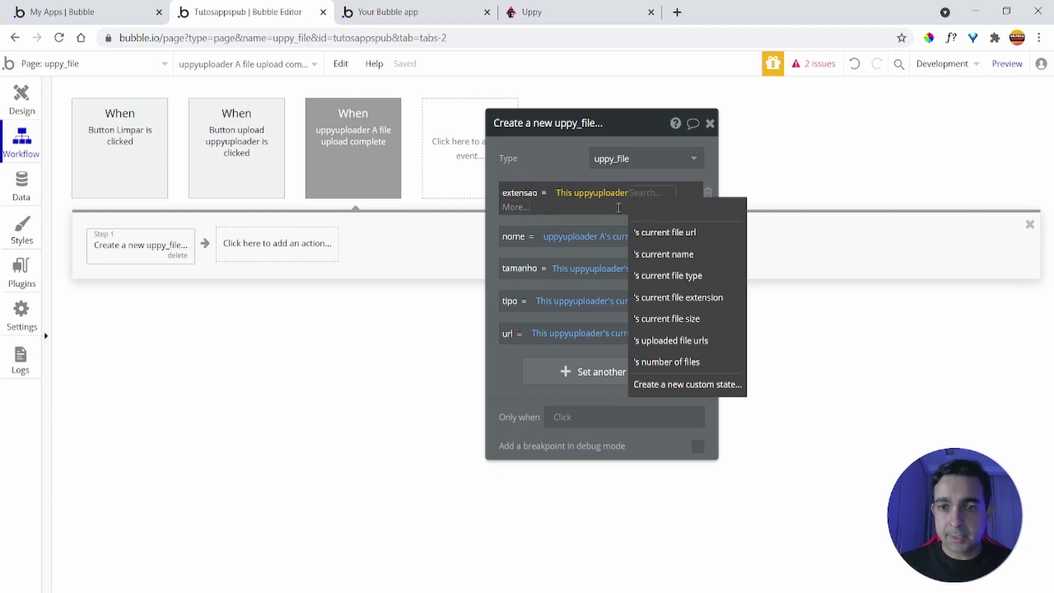
click(705, 297)
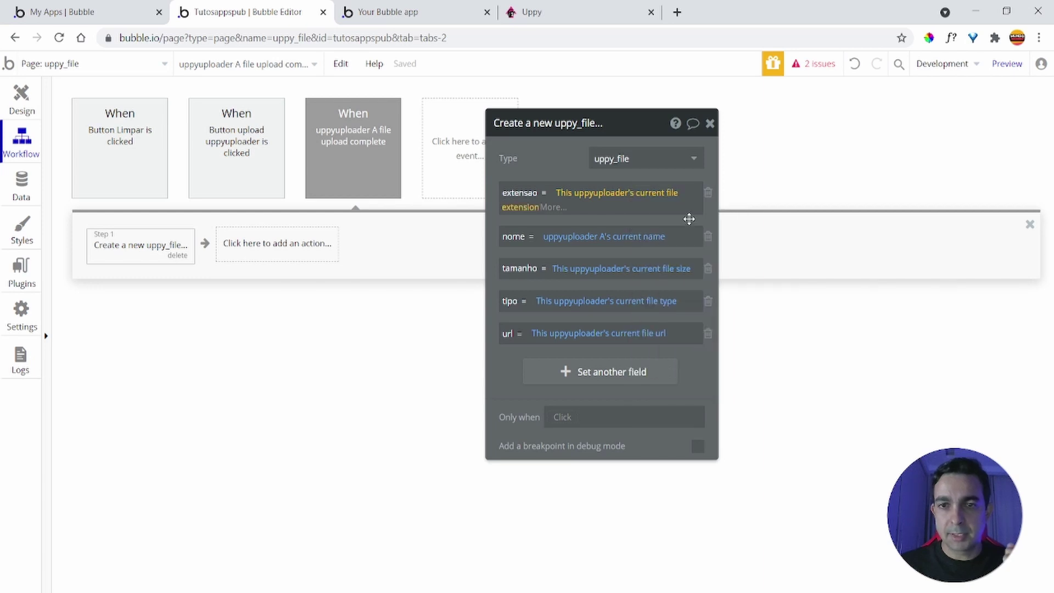
click(577, 237)
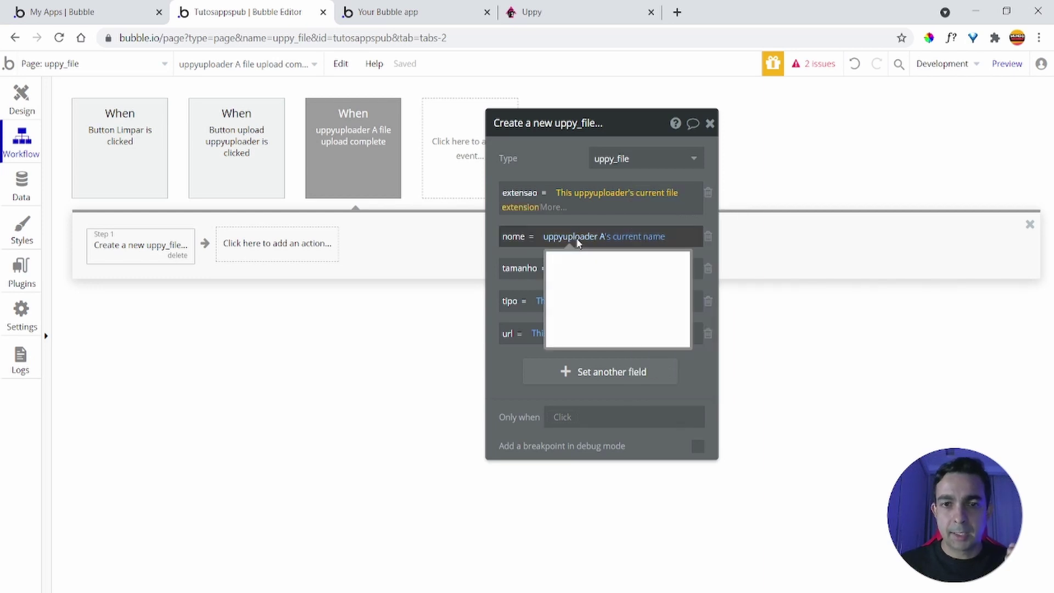
click(604, 276)
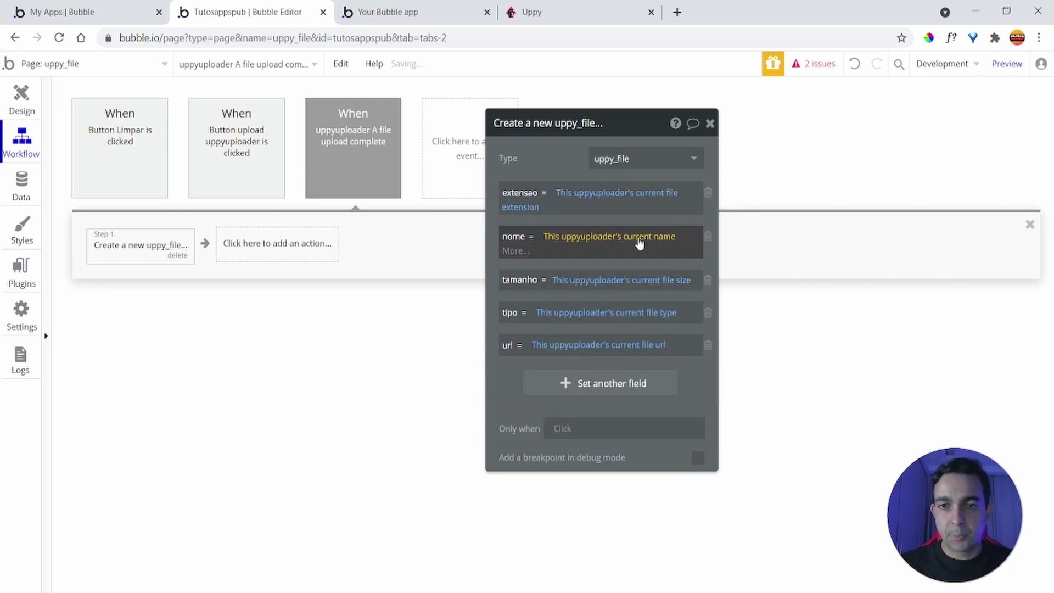
- In the Create a new uppy_file action, reselect This uppyuploader's current name for nome and set tamanho to This uppyuploader's current file size
click(657, 238)
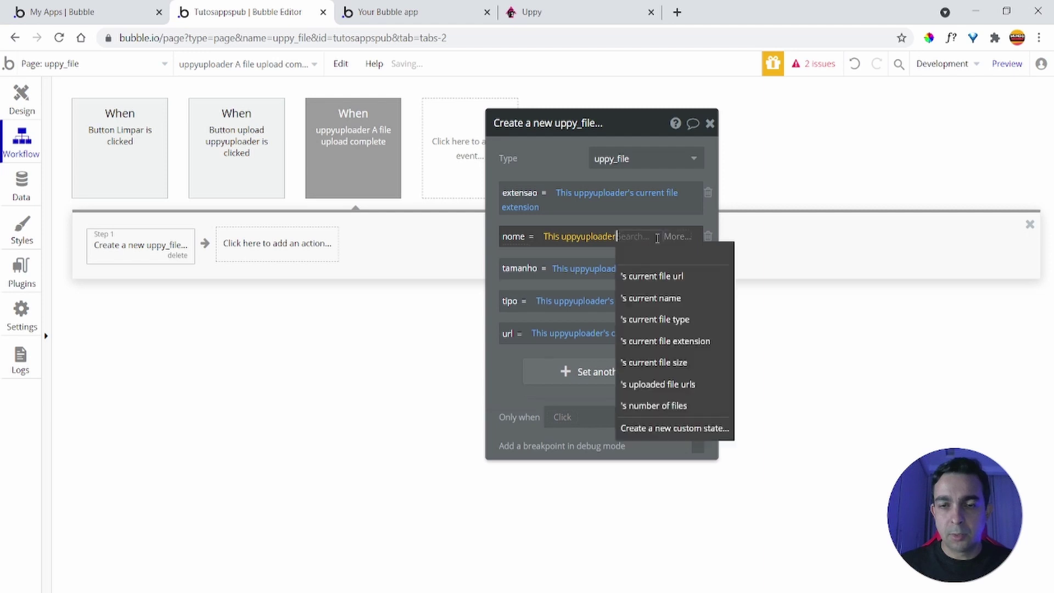
click(681, 299)
click(563, 160)
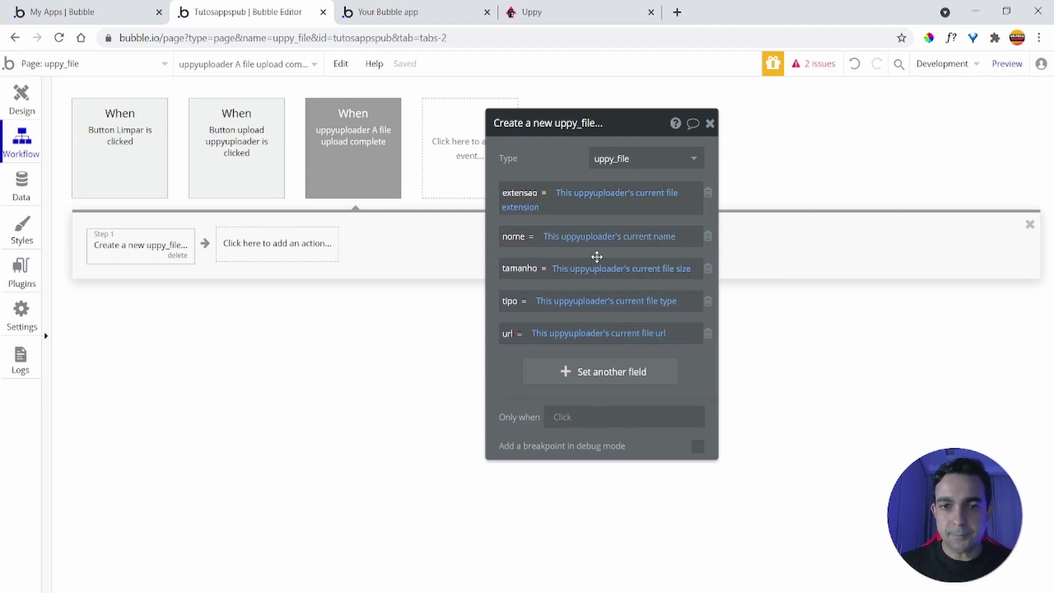
click(670, 269)
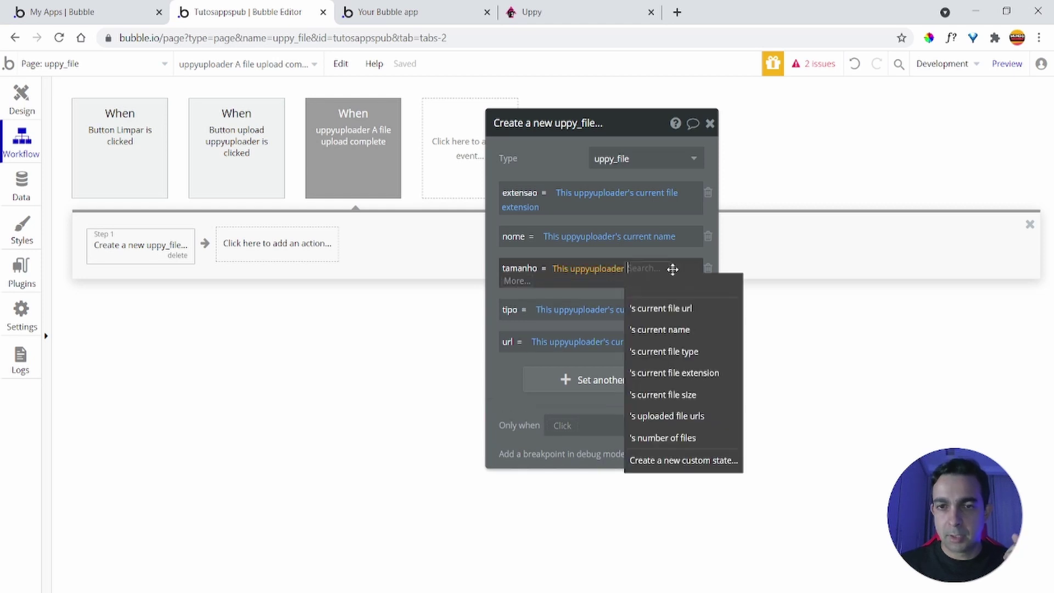
click(705, 362)
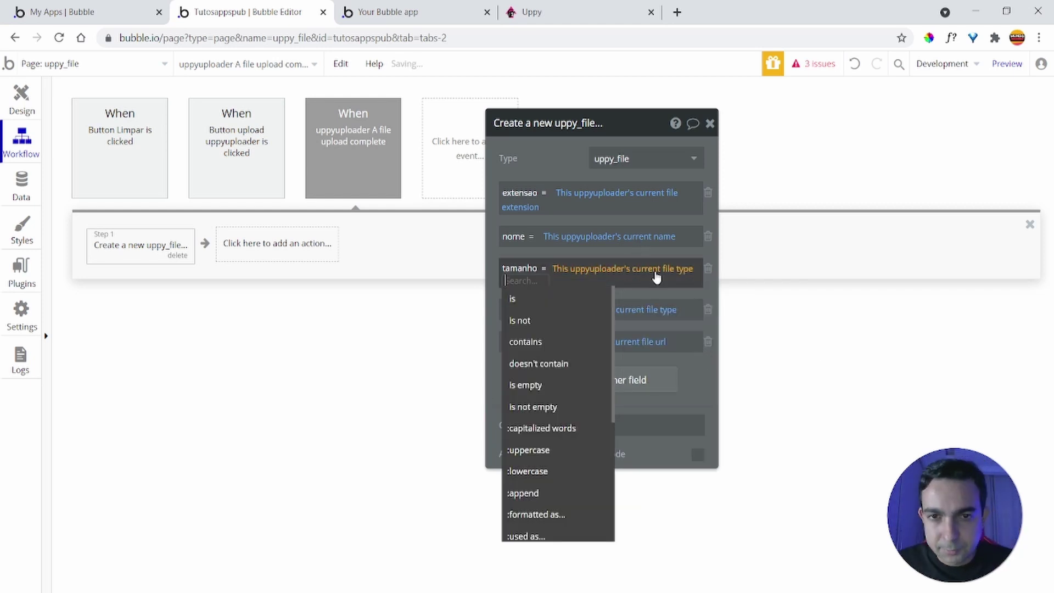
click(654, 269)
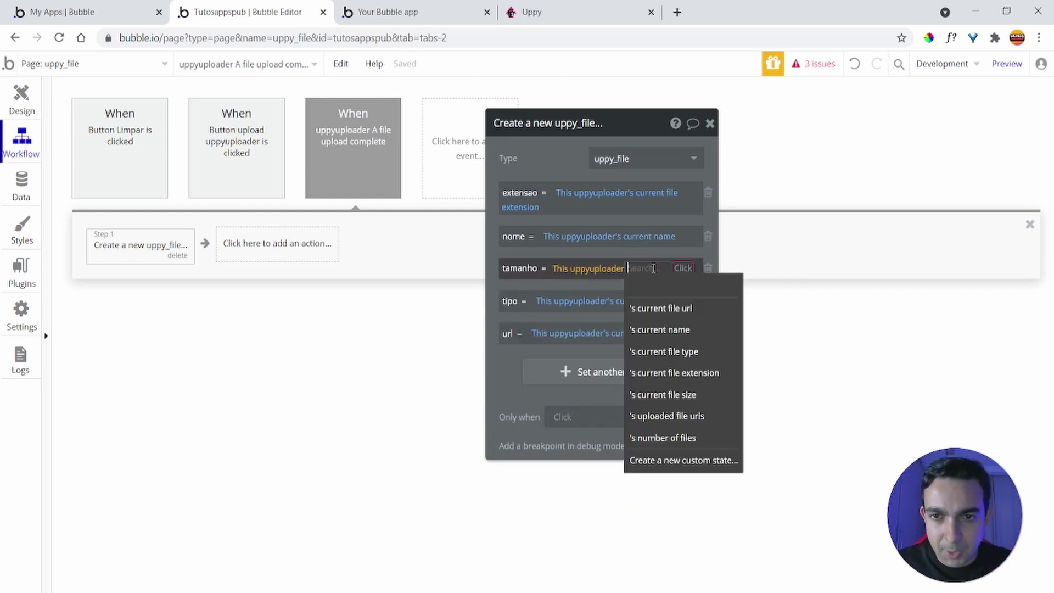
click(691, 395)
click(571, 167)
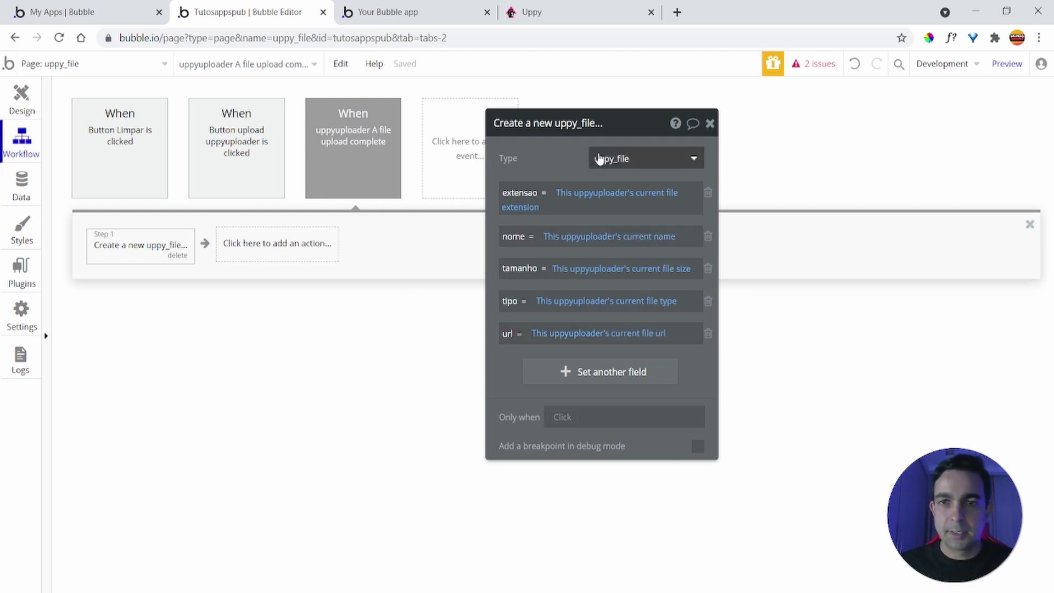
click(710, 123)
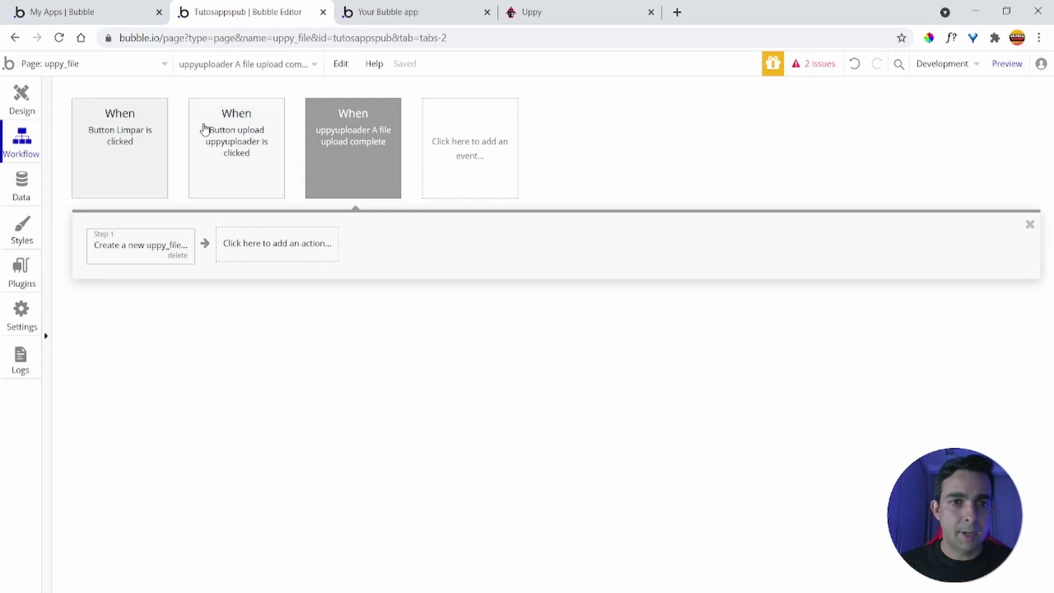
- In the page design, move the Limpar button to align its outer edge with the uploader's right edge
click(21, 102)
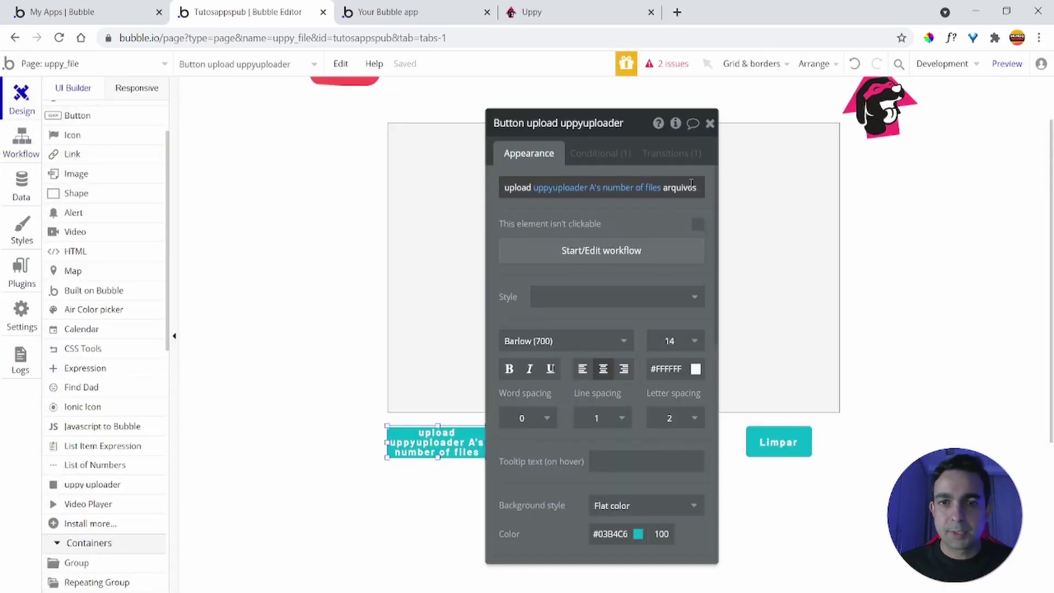
click(710, 123)
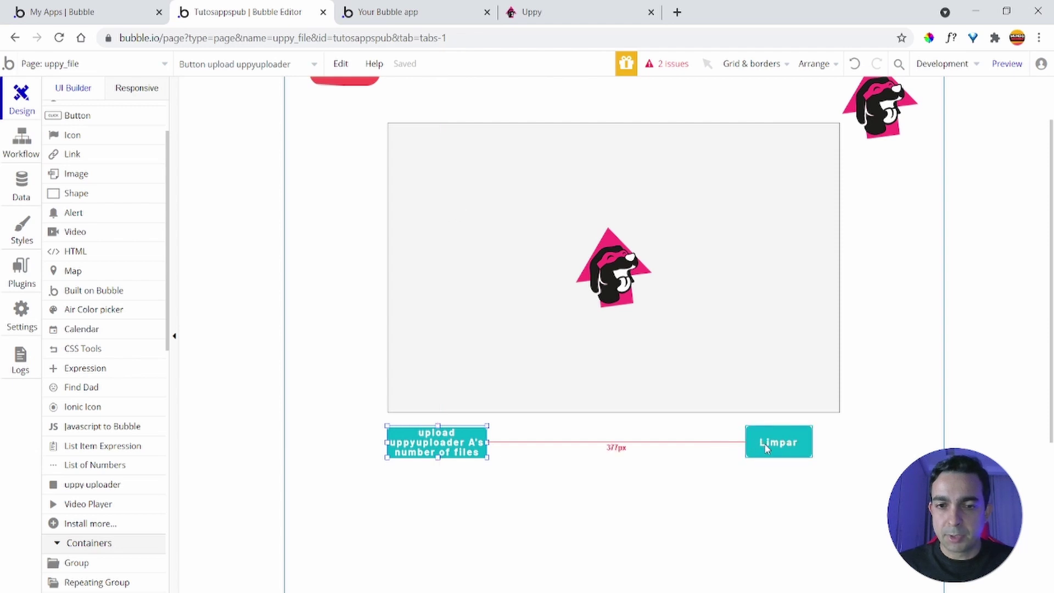
drag(767, 448, 795, 448)
- Open the Limpar button's workflow and inspect its reset uploader action for uppyuploader A
double_click(794, 448)
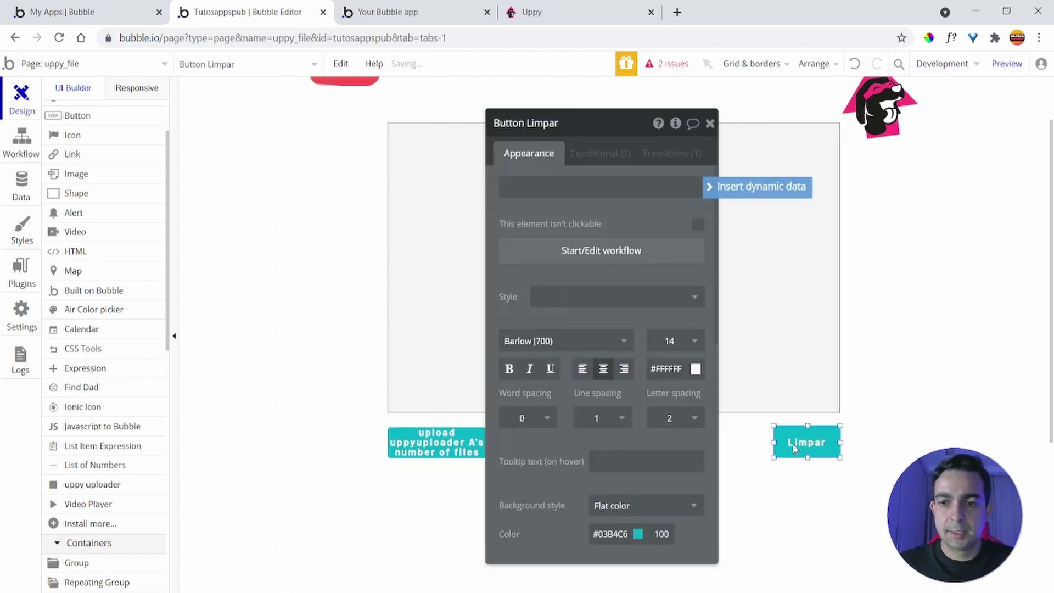
click(576, 250)
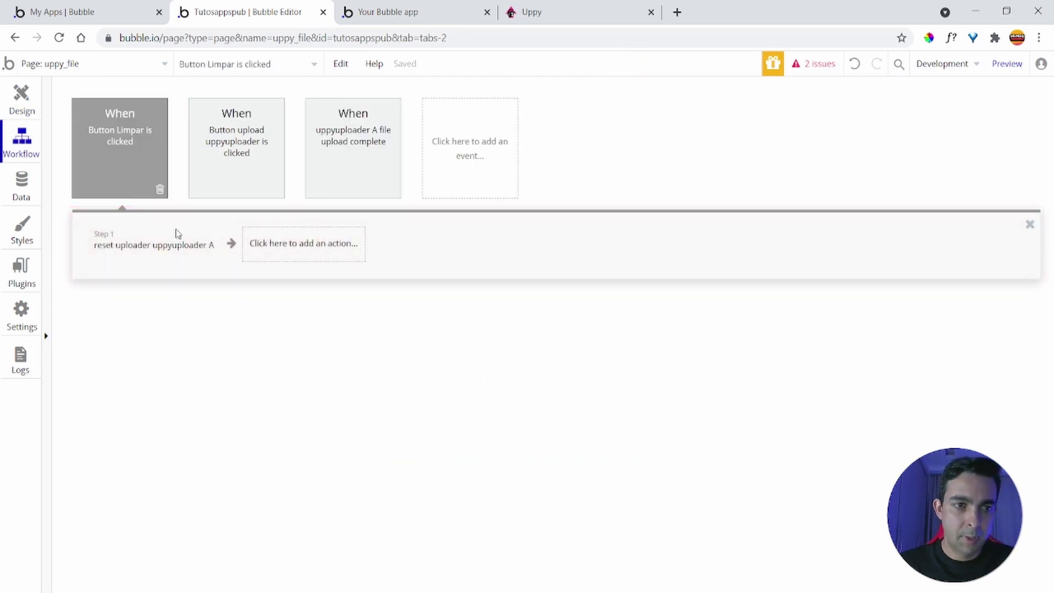
click(123, 251)
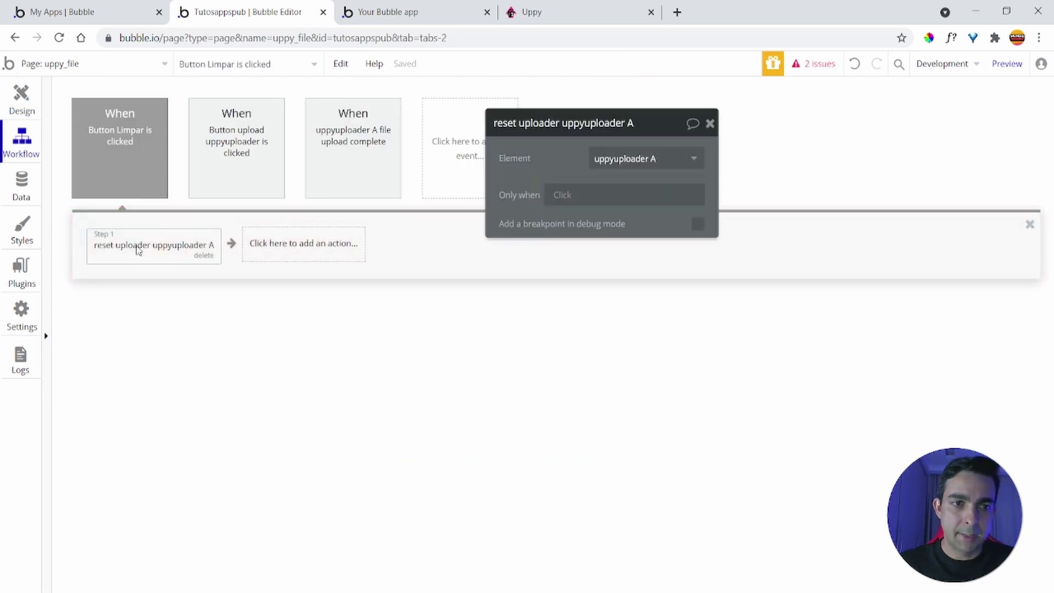
click(710, 124)
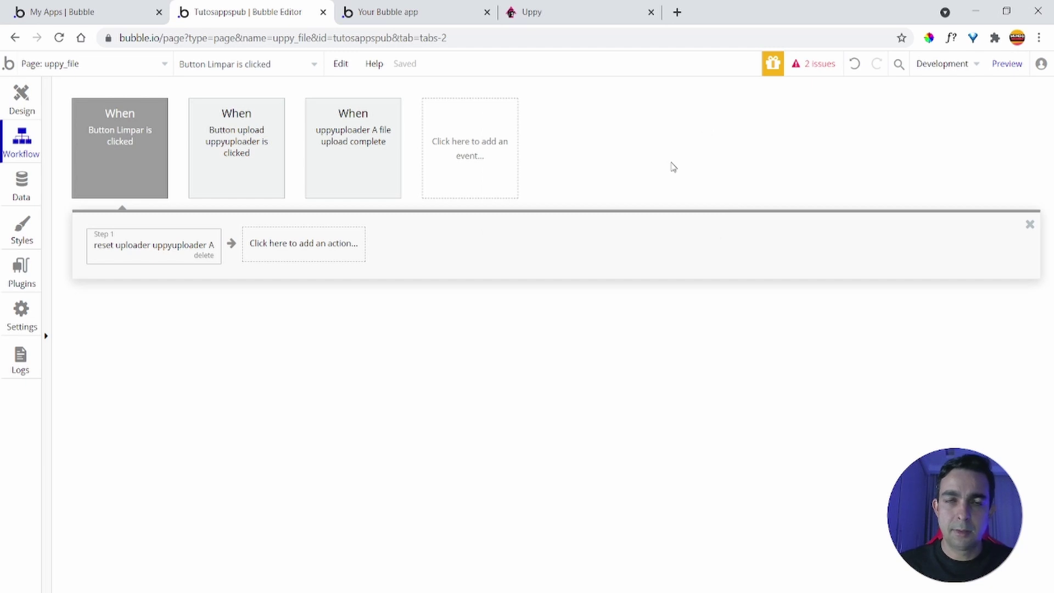
- Return to the page design and reload the app's preview page to get the latest version
click(3, 99)
click(419, 9)
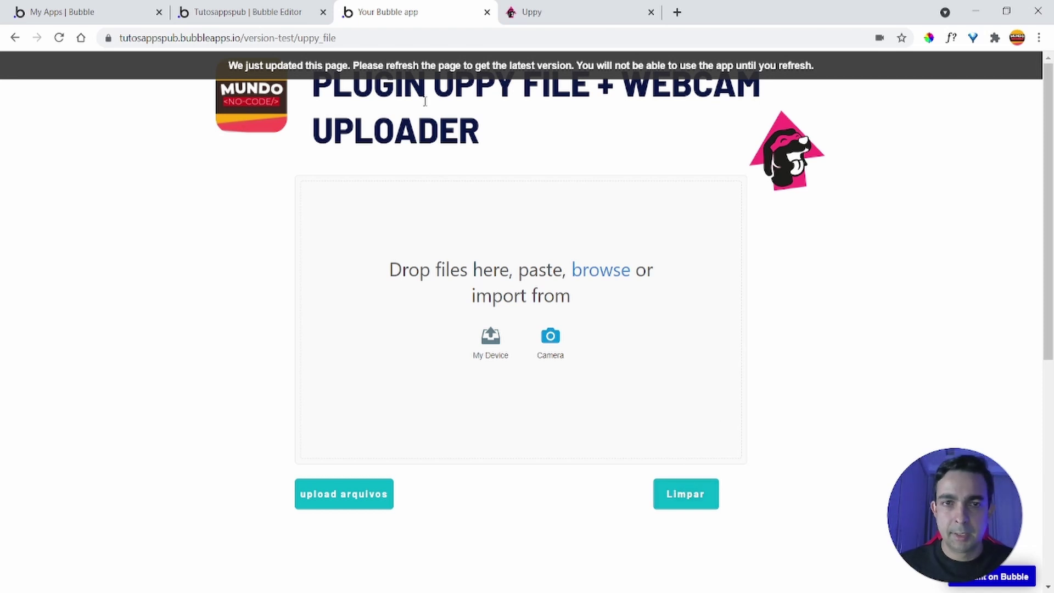
key(F5)
- Review the uppy_file page layout in the Bubble editor, including the uploader, its buttons and the list of uploaded files
click(258, 12)
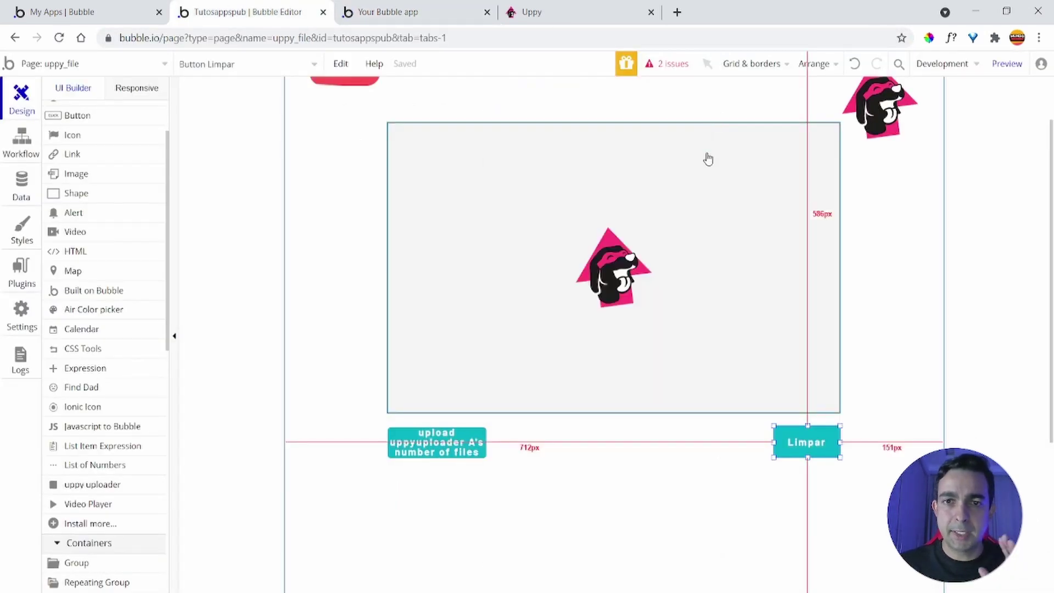
scroll(669, 297, down, 1)
scroll(668, 298, down, 5)
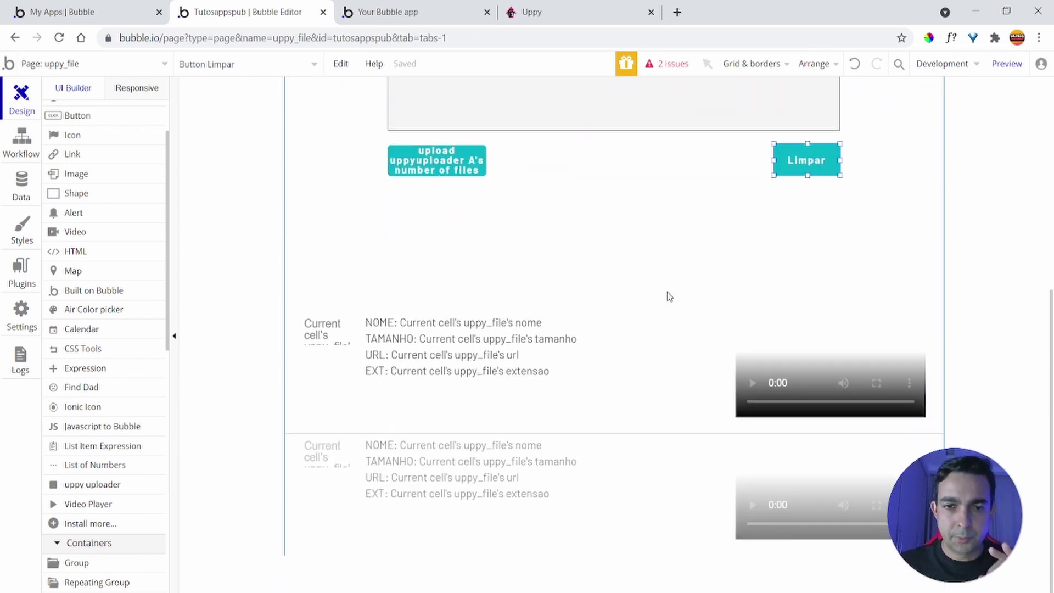
scroll(669, 297, up, 7)
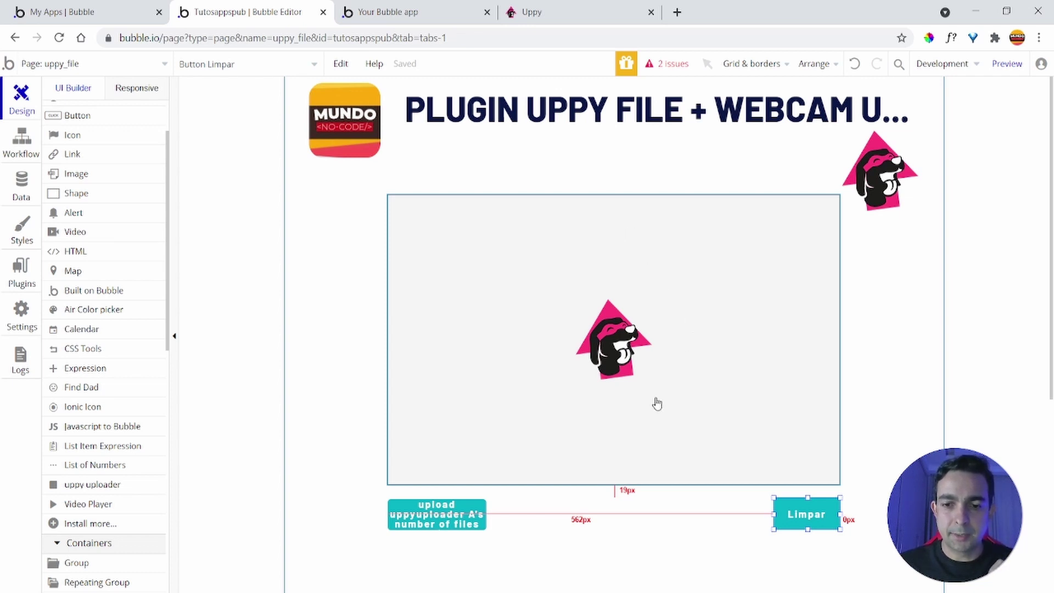
drag(805, 514, 806, 515)
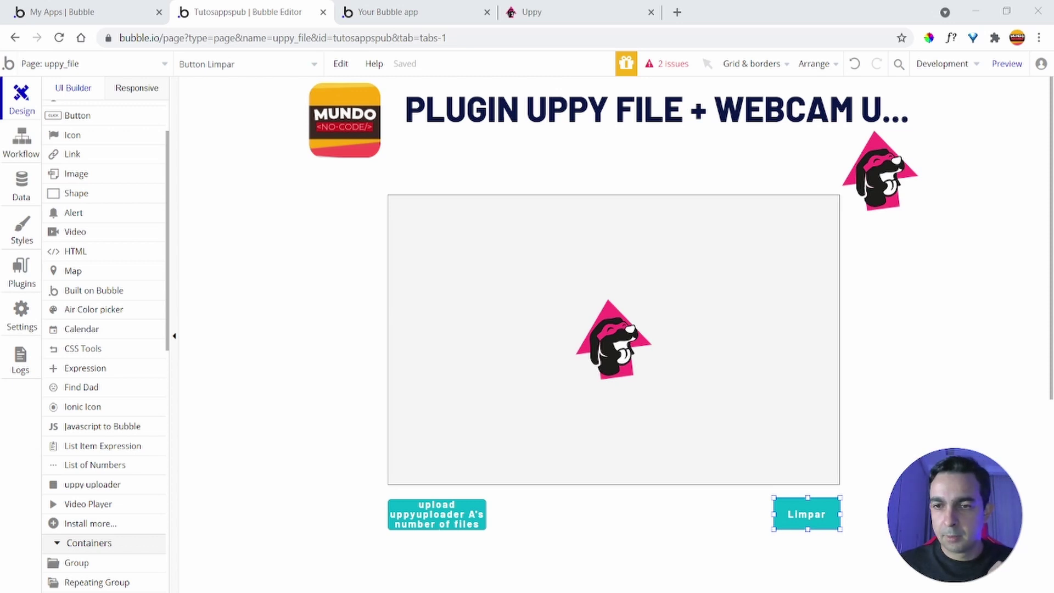
- In the app preview, take a webcam photo with the uploader and add a webcam video recording as a second file
key(ctrl+Tab)
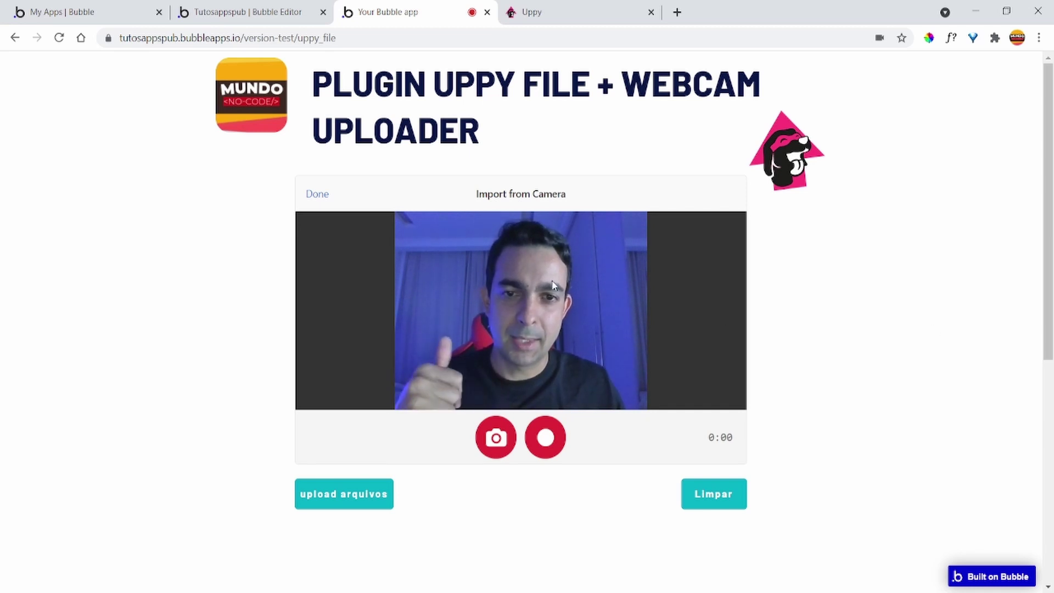
click(497, 441)
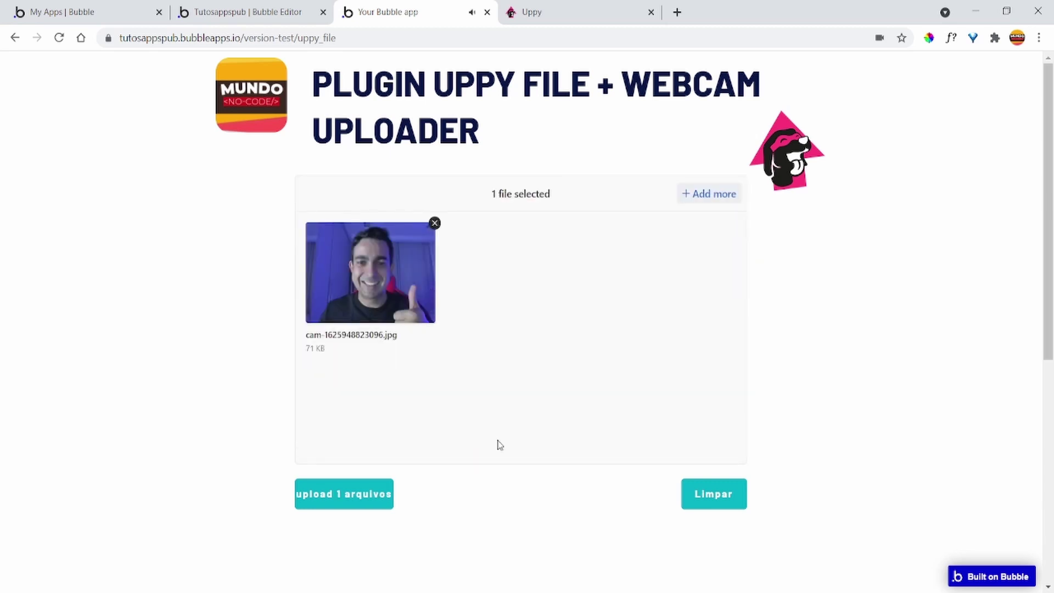
click(709, 195)
click(565, 353)
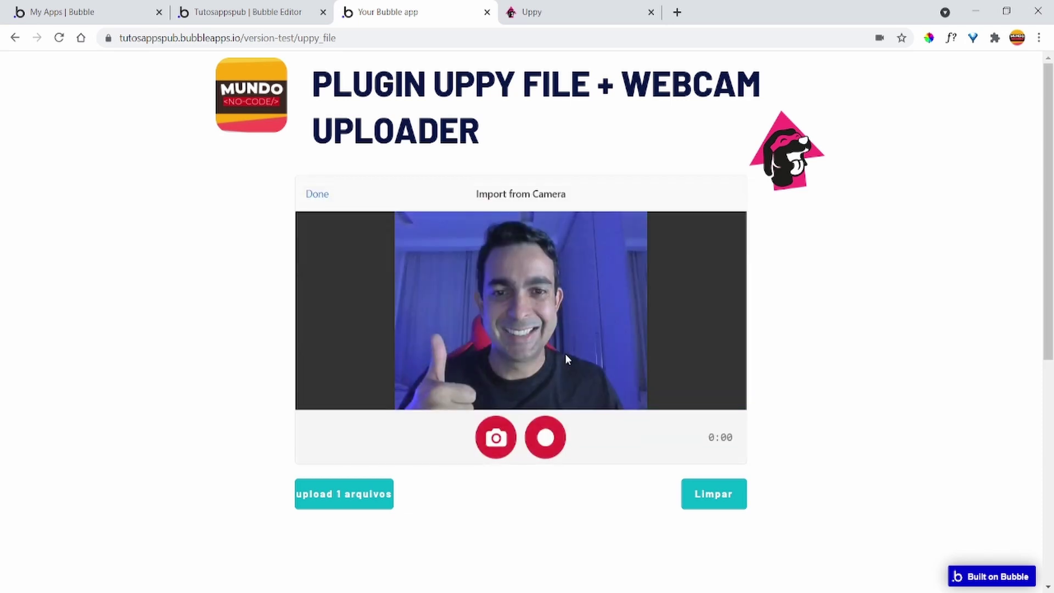
click(548, 437)
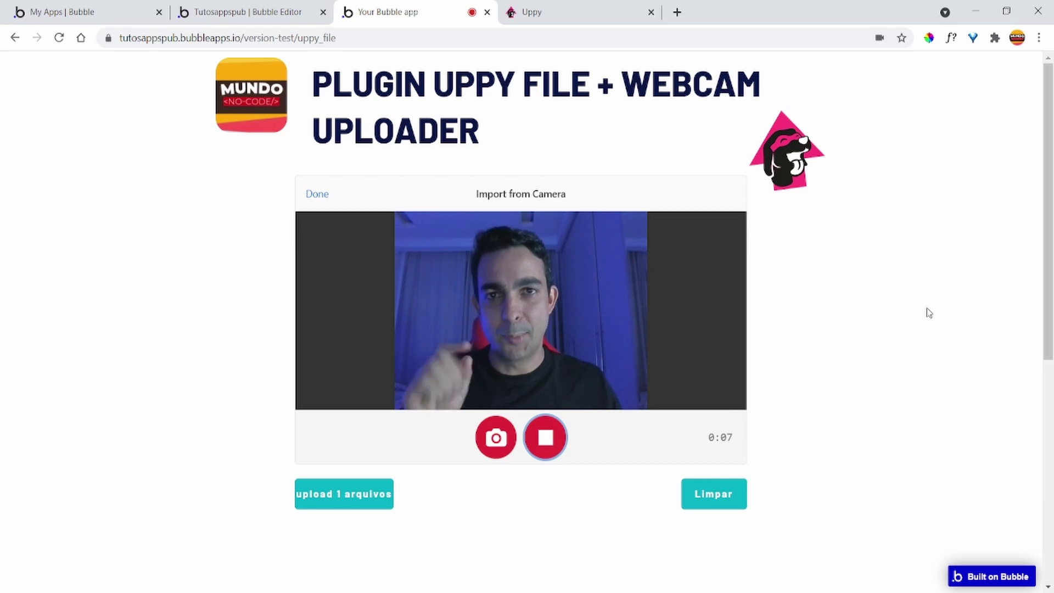
click(560, 445)
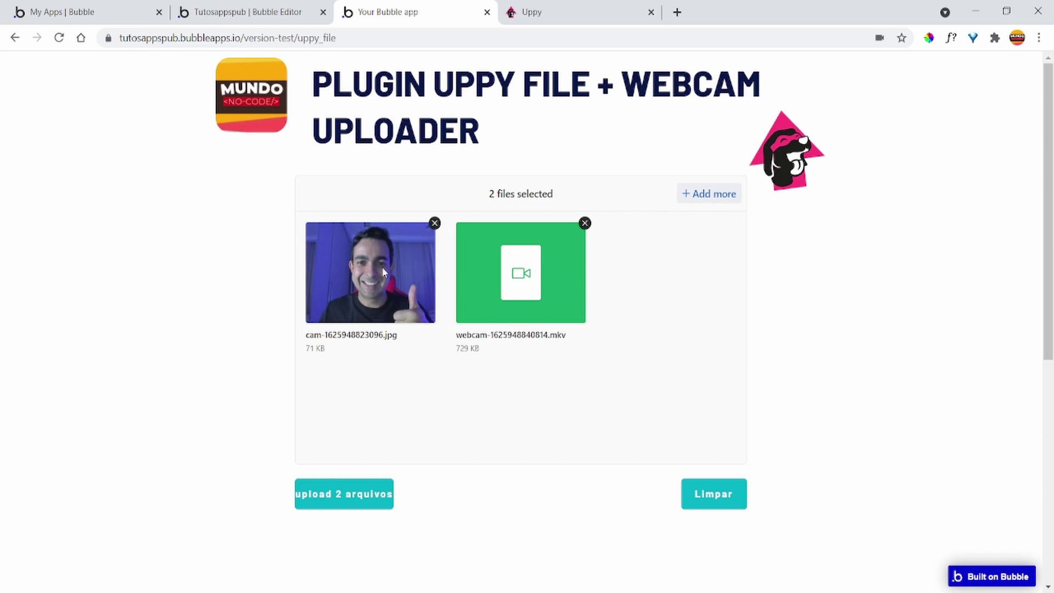
- Upload the captured photo and video, and examine their entries in the uploaded files list
click(352, 503)
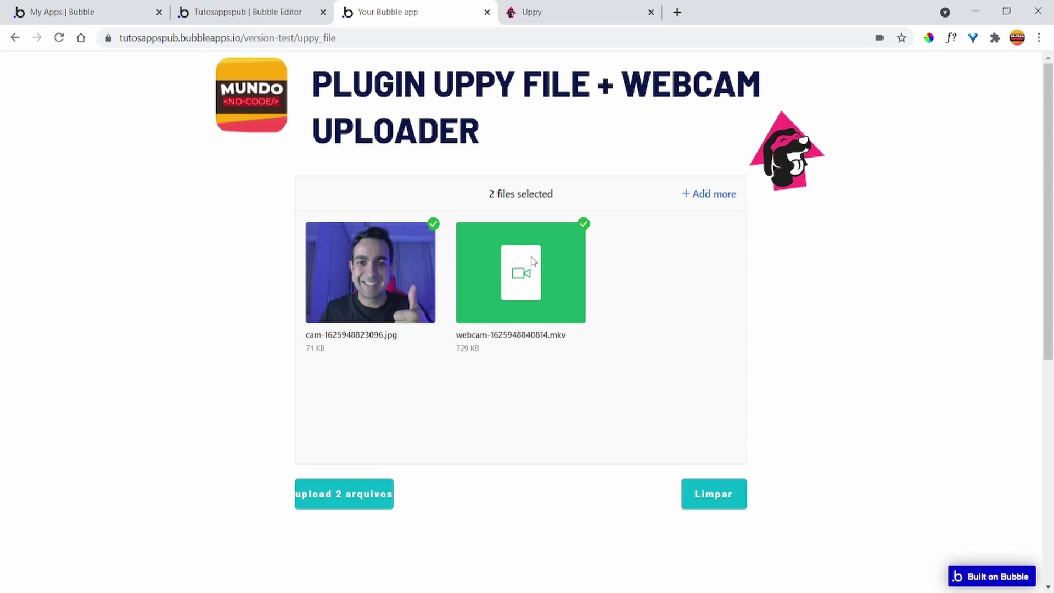
scroll(823, 323, down, 5)
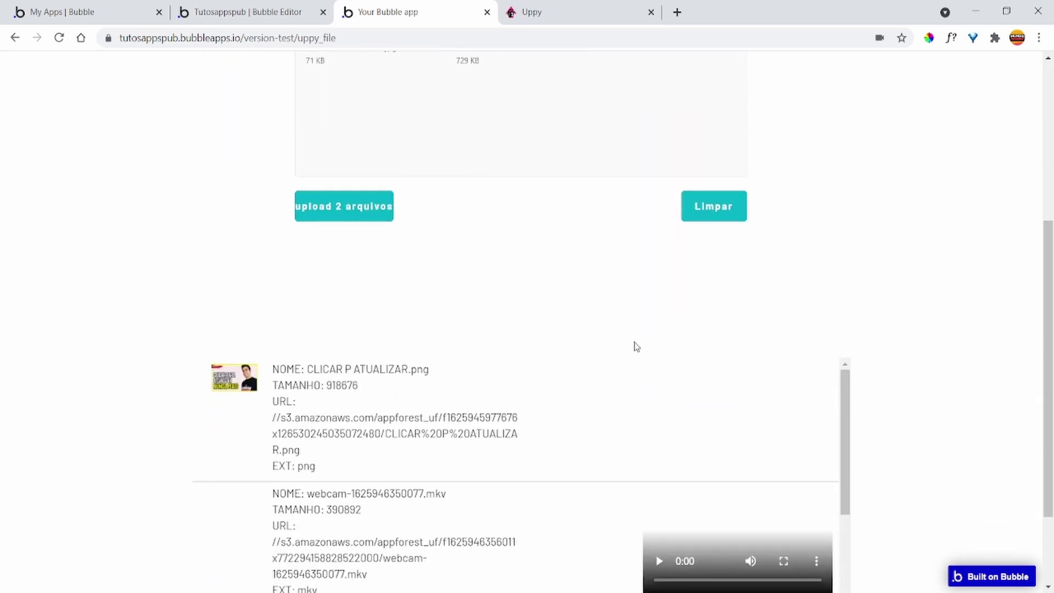
scroll(494, 374, down, 3)
scroll(527, 409, down, 3)
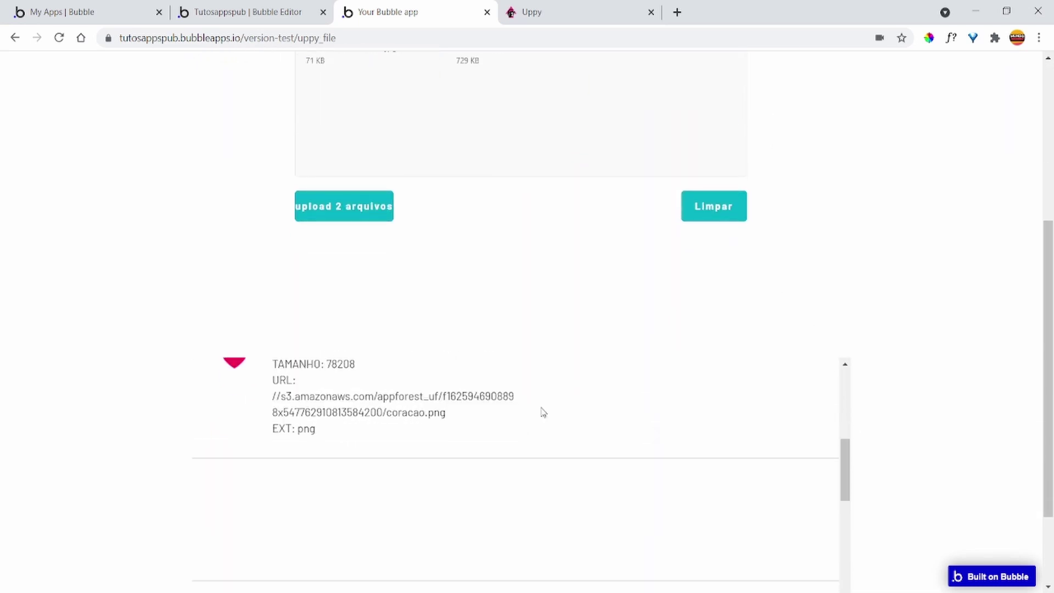
scroll(549, 419, down, 3)
scroll(506, 418, down, 3)
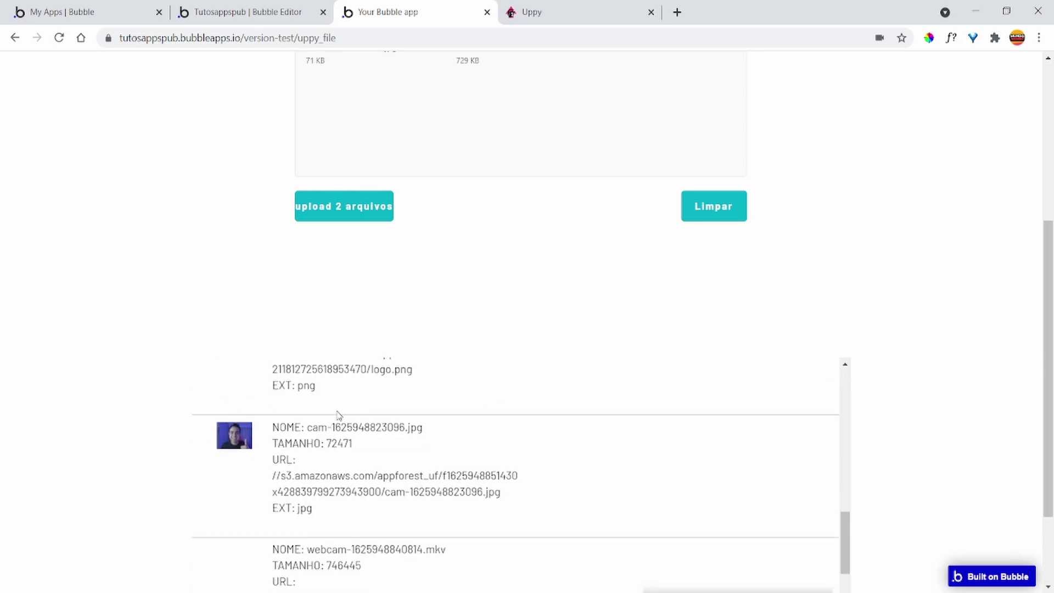